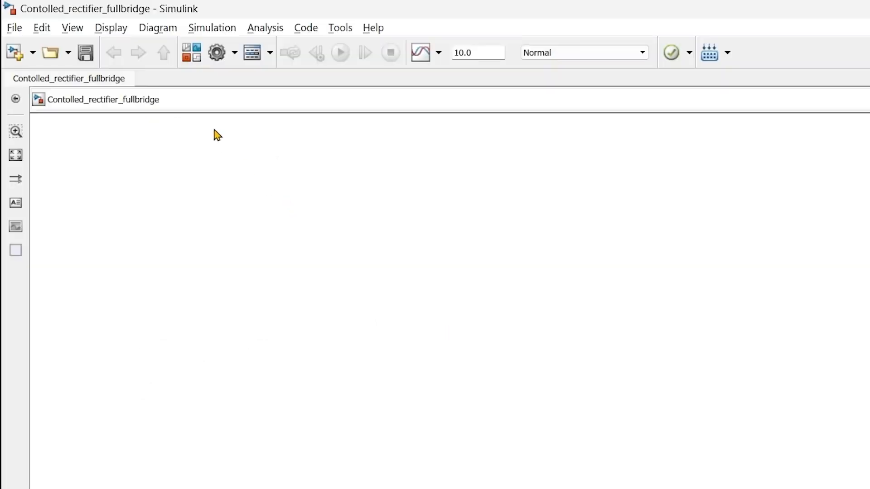
Browse the block library to Simscape > Power Systems > Specialized Technology > Fundamental Blocks > Electrical Sources.
{"action": "left_click", "coordinate": [191, 56]}
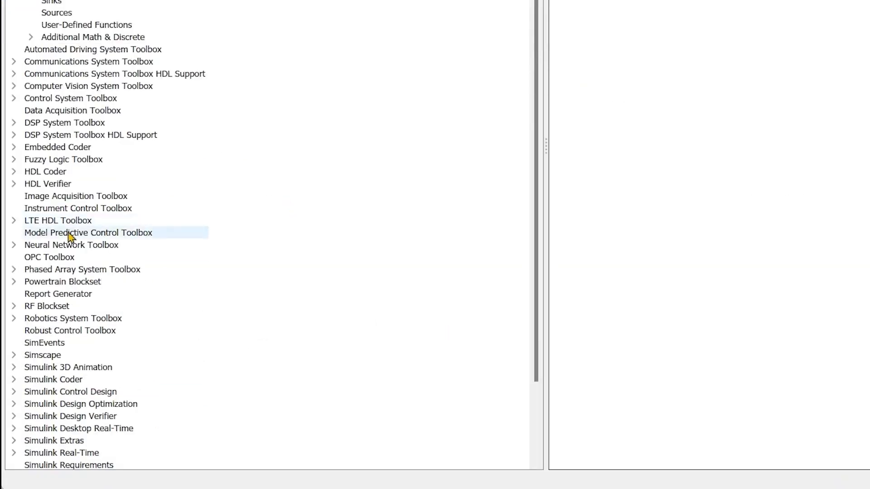
{"action": "left_click", "coordinate": [31, 358]}
{"action": "scroll", "coordinate": [264, 246], "scroll_direction": "down", "scroll_amount": 3}
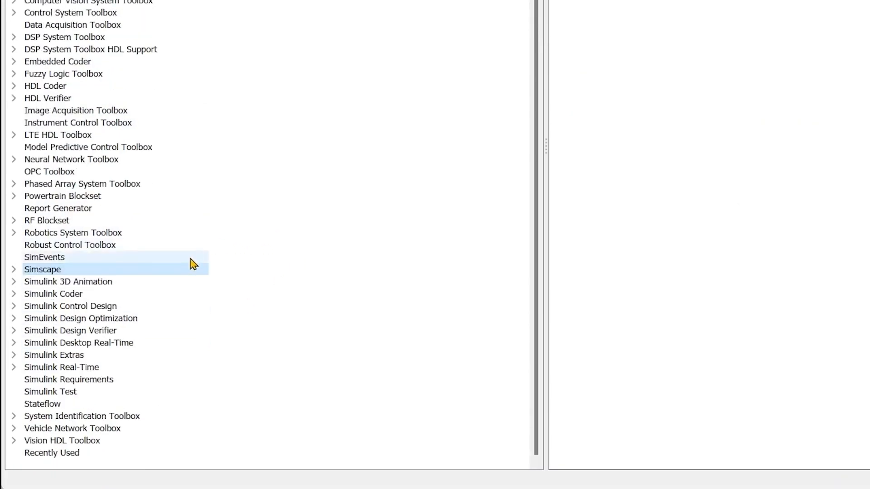
{"action": "left_click", "coordinate": [14, 269]}
{"action": "scroll", "coordinate": [216, 270], "scroll_direction": "down", "scroll_amount": 5}
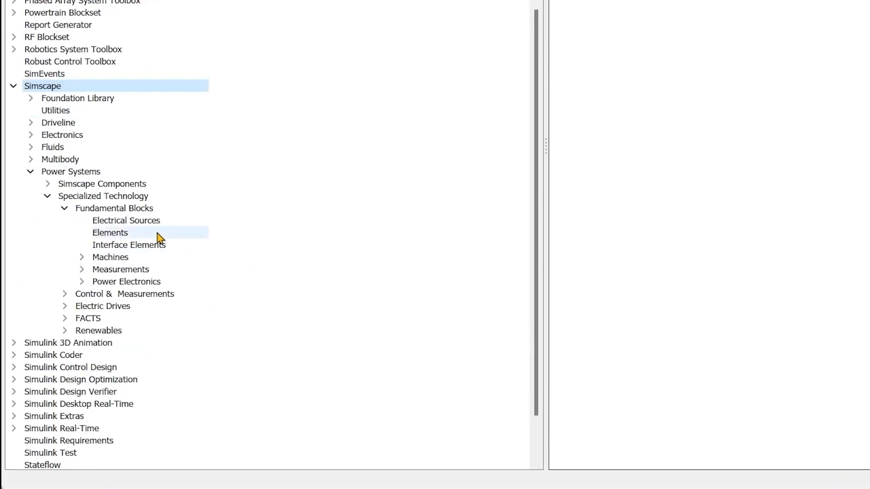
{"action": "left_click", "coordinate": [53, 173]}
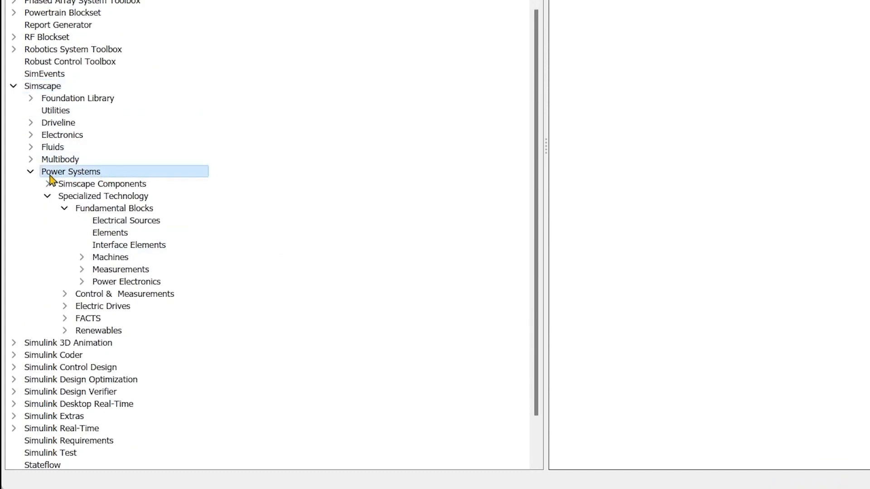
{"action": "left_click", "coordinate": [79, 197]}
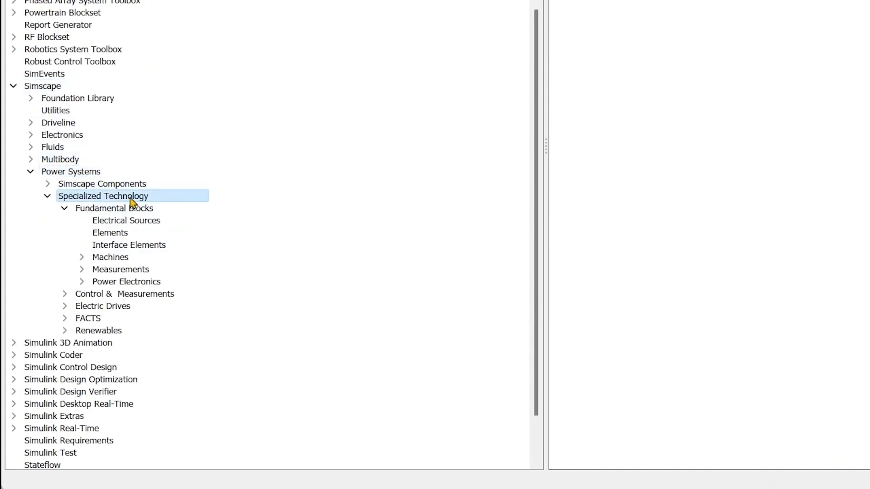
{"action": "left_click", "coordinate": [79, 210]}
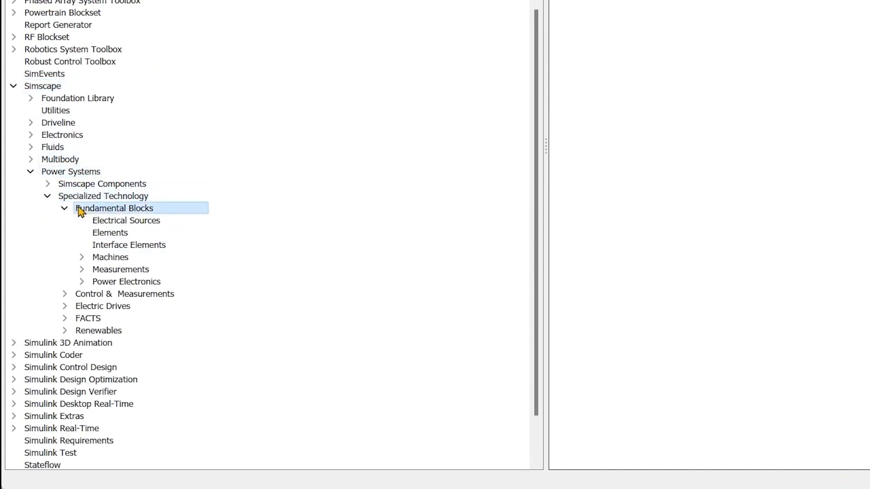
{"action": "left_click", "coordinate": [125, 225]}
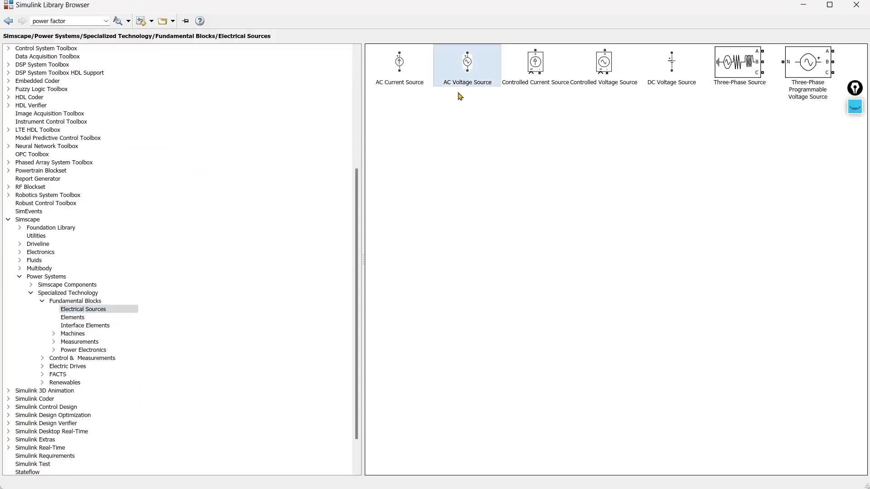
Add an AC Voltage Source and, from the Elements library, a Series RLC Branch to the Contolled_rectifier_fullbridge model.
{"action": "right_click", "coordinate": [470, 70]}
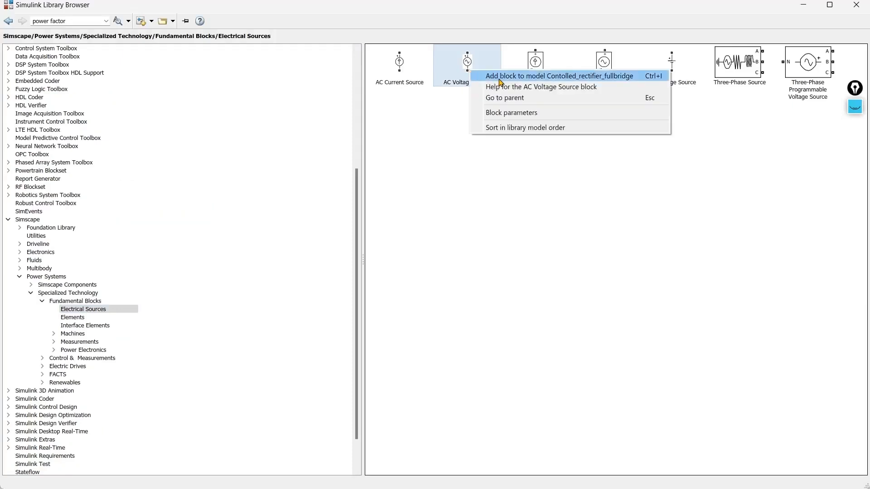
{"action": "left_click", "coordinate": [500, 80]}
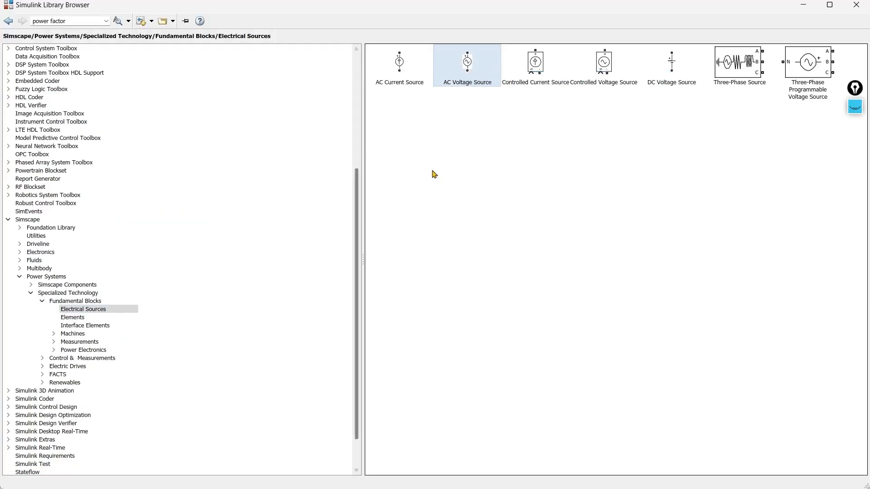
{"action": "left_click", "coordinate": [82, 319]}
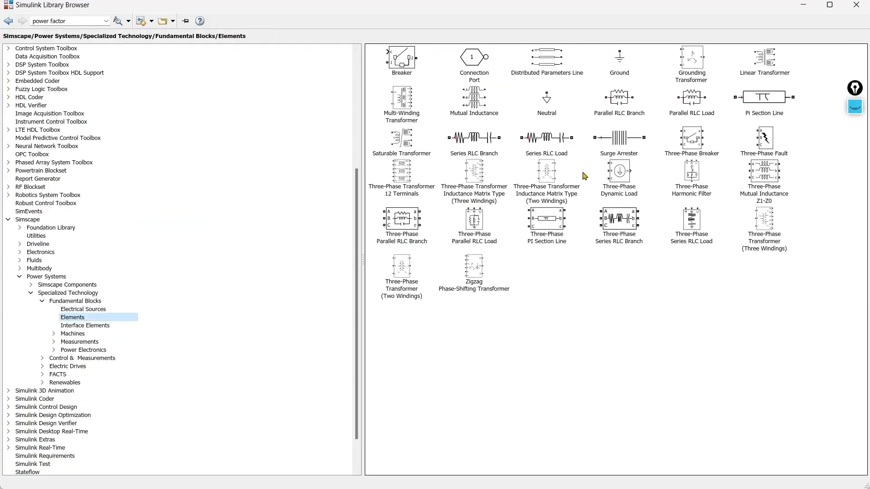
{"action": "right_click", "coordinate": [472, 142]}
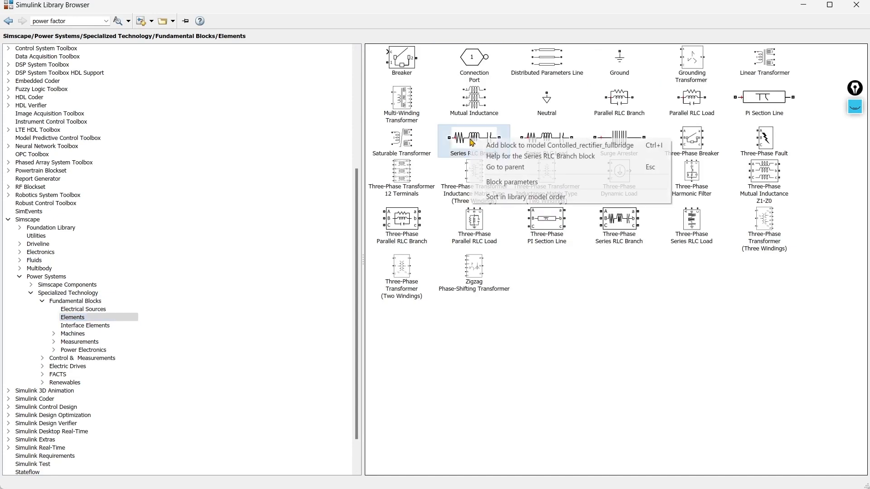
{"action": "left_click", "coordinate": [495, 145]}
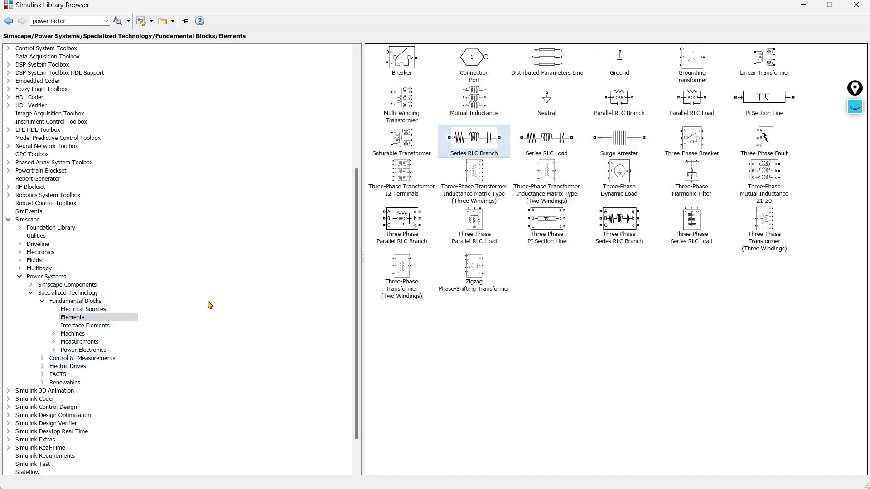
Add a Thyristor block from the Power Electronics library to the model and return to the model canvas.
{"action": "left_click", "coordinate": [113, 350]}
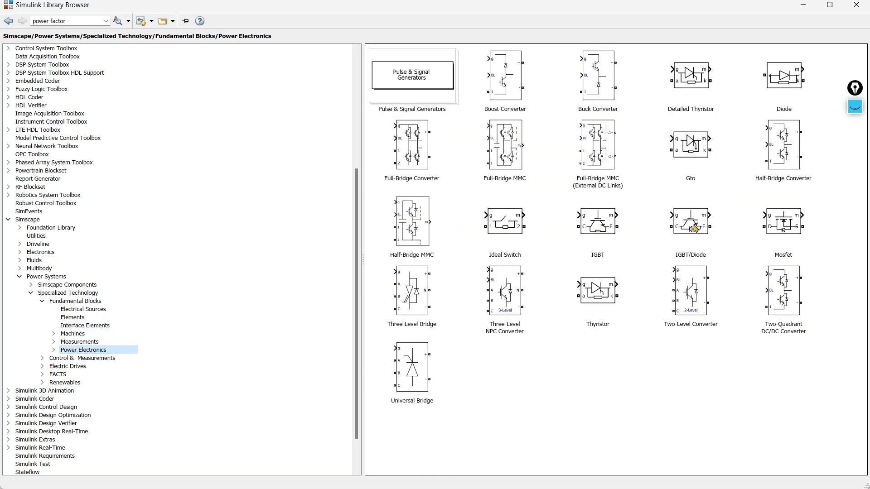
{"action": "mouse_move", "coordinate": [782, 227]}
{"action": "mouse_move", "coordinate": [409, 158]}
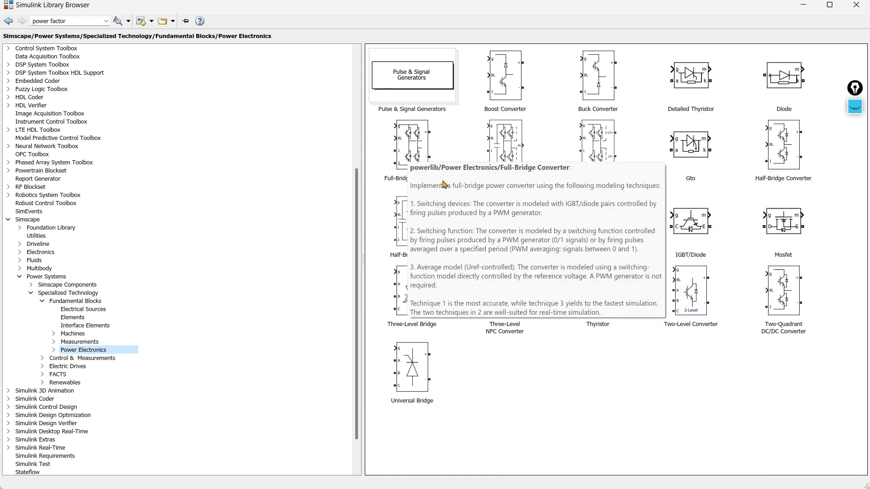
{"action": "left_click", "coordinate": [593, 300]}
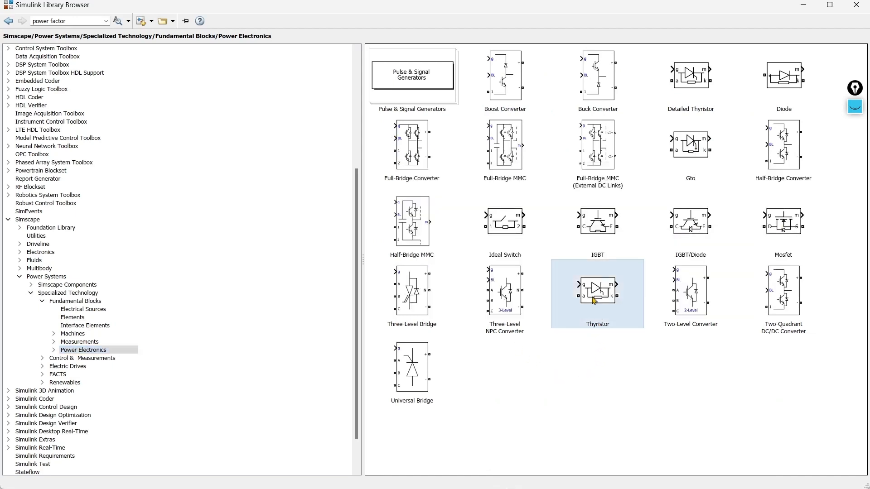
{"action": "right_click", "coordinate": [593, 300]}
{"action": "left_click", "coordinate": [636, 308]}
{"action": "left_click", "coordinate": [803, 6]}
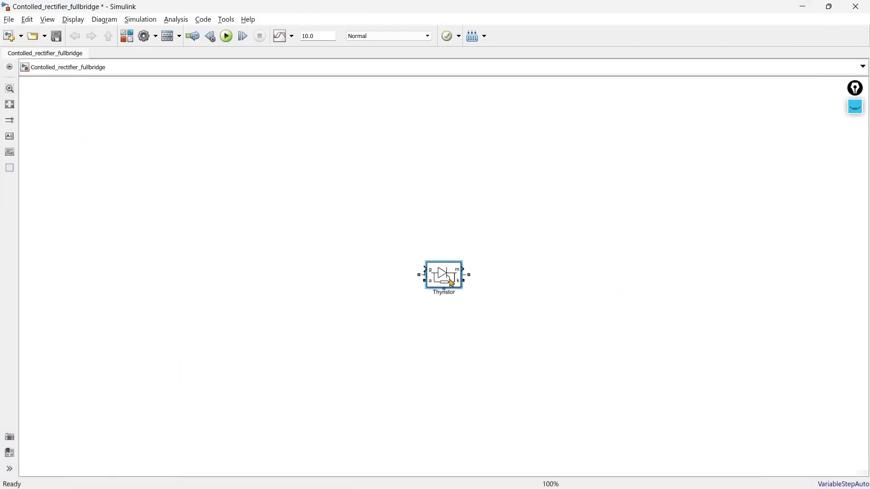
Spread the RLC branch and AC source to opposite sides and rotate the thyristor upright between them.
{"action": "left_click_drag", "start_coordinate": [449, 280], "coordinate": [507, 272]}
{"action": "left_click_drag", "start_coordinate": [444, 276], "coordinate": [144, 277]}
{"action": "left_click", "coordinate": [447, 218]}
{"action": "key", "text": "ctrl+r"}
{"action": "key", "text": "ctrl+r"}
{"action": "key", "text": "ctrl+r"}
{"action": "left_click_drag", "start_coordinate": [447, 219], "coordinate": [259, 224]}
Rename the thyristor SCR1 and duplicate it three times to form a two-by-two bridge layout.
{"action": "double_click", "coordinate": [283, 224]}
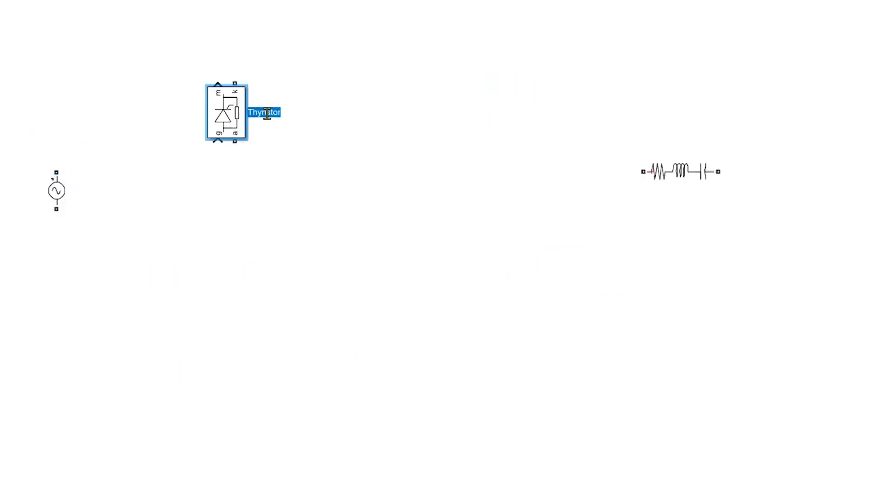
{"action": "type", "text": "SCR1"}
{"action": "left_click", "coordinate": [333, 253]}
{"action": "left_click_drag", "start_coordinate": [214, 115], "coordinate": [214, 269]}
{"action": "left_click_drag", "start_coordinate": [219, 260], "coordinate": [346, 108]}
{"action": "left_click_drag", "start_coordinate": [347, 111], "coordinate": [347, 264]}
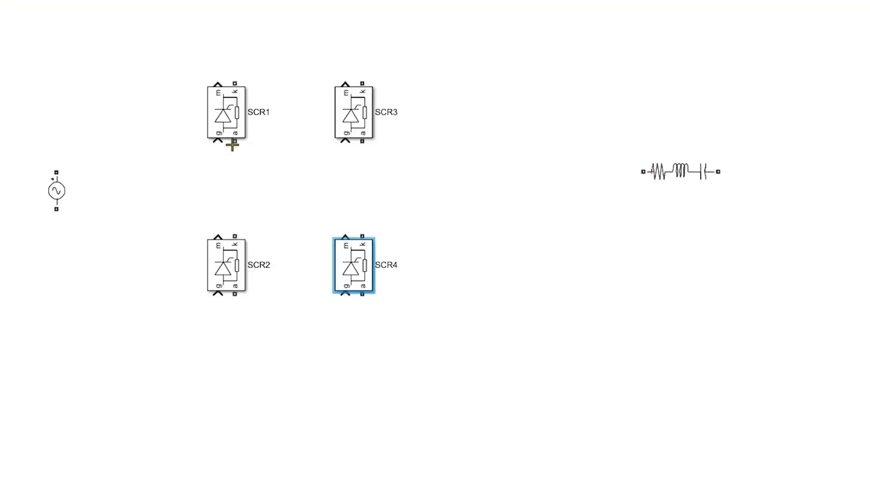
Wire the four thyristors into a bridge, joining each leg's anode to cathode and linking the upper cathodes and lower anodes.
{"action": "left_click_drag", "start_coordinate": [232, 145], "coordinate": [235, 236]}
{"action": "left_click_drag", "start_coordinate": [235, 294], "coordinate": [363, 294]}
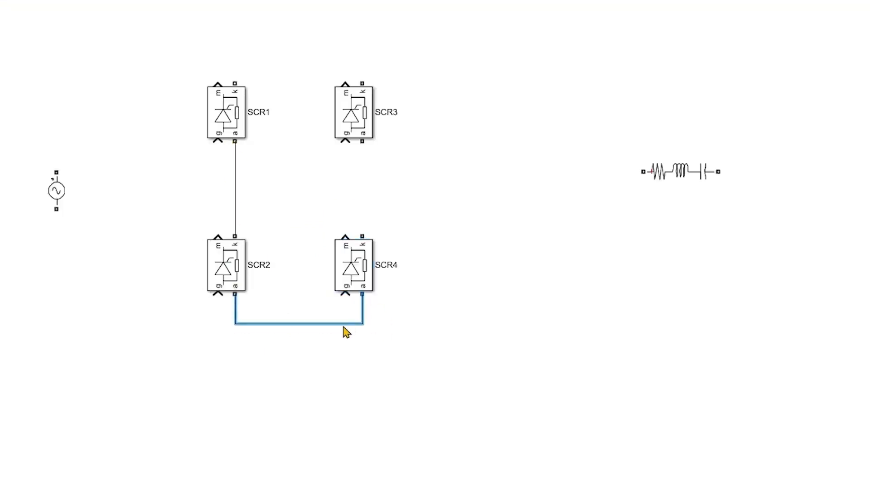
{"action": "mouse_move", "coordinate": [234, 83]}
{"action": "left_mouse_down"}
{"action": "mouse_move", "coordinate": [379, 86]}
{"action": "mouse_move", "coordinate": [362, 83]}
{"action": "left_mouse_up"}
{"action": "left_click_drag", "start_coordinate": [363, 141], "coordinate": [363, 236]}
Rotate the Series RLC Branch vertically and connect it across the bridge's upper and lower output lines.
{"action": "left_click", "coordinate": [679, 174]}
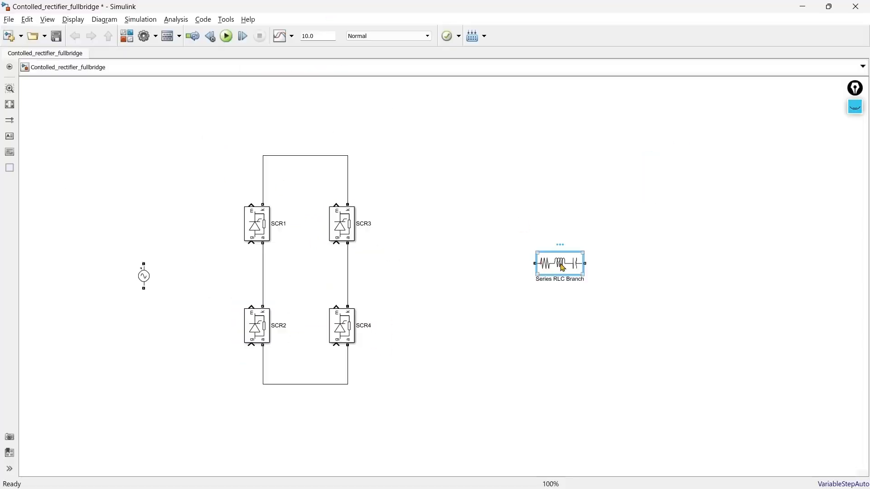
{"action": "key", "text": "ctrl+r"}
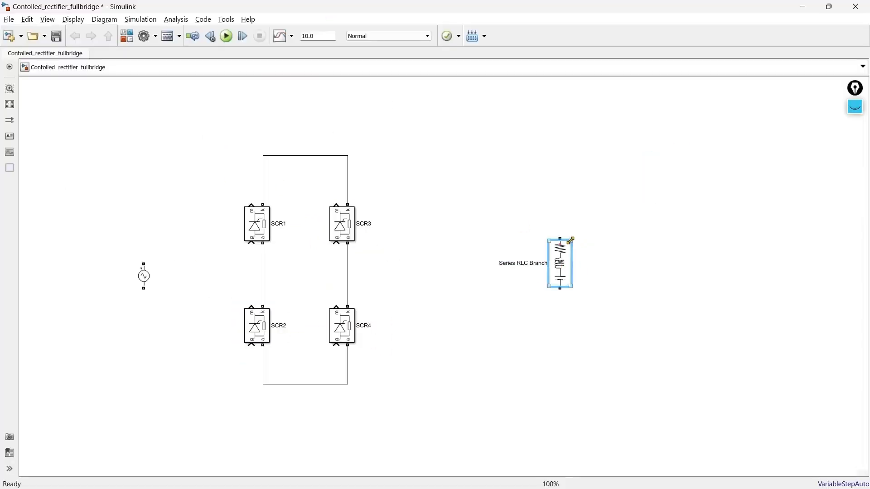
{"action": "left_click_drag", "start_coordinate": [560, 238], "coordinate": [349, 156]}
{"action": "left_click_drag", "start_coordinate": [560, 288], "coordinate": [348, 382]}
Change the Series RLC Branch to a purely resistive branch and rename it Load R.
{"action": "double_click", "coordinate": [560, 264]}
{"action": "left_click", "coordinate": [545, 283]}
{"action": "left_click", "coordinate": [514, 300]}
{"action": "left_click", "coordinate": [496, 317]}
{"action": "type", "text": "0"}
{"action": "key", "text": "Return"}
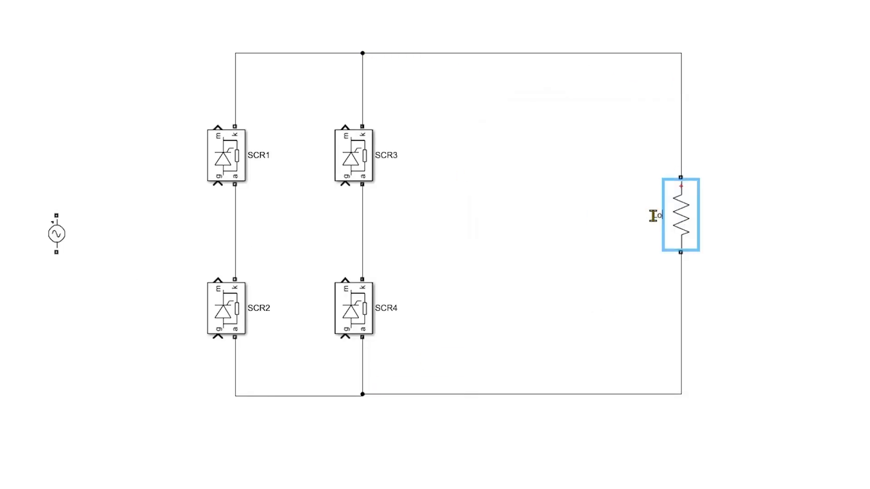
Connect the AC voltage source's terminals to the midpoints of the SCR1–SCR2 and SCR3–SCR4 legs.
{"action": "left_click", "coordinate": [53, 236]}
{"action": "left_click_drag", "start_coordinate": [56, 216], "coordinate": [235, 200]}
{"action": "mouse_move", "coordinate": [56, 252]}
{"action": "left_mouse_down"}
{"action": "mouse_move", "coordinate": [217, 247]}
{"action": "mouse_move", "coordinate": [363, 262]}
{"action": "left_mouse_up"}
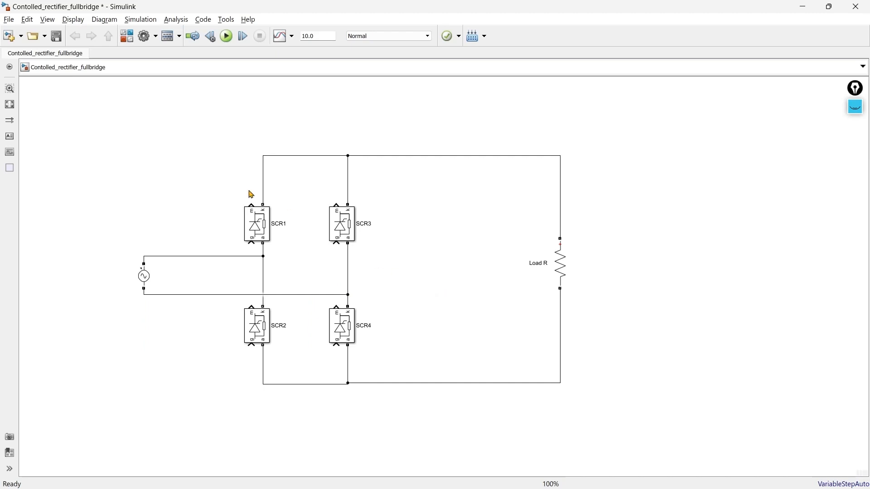
Insert a Pulse Generator block named S1 and connect its output to the gate of SCR1.
{"action": "double_click", "coordinate": [116, 130]}
{"action": "type", "text": "pulse"}
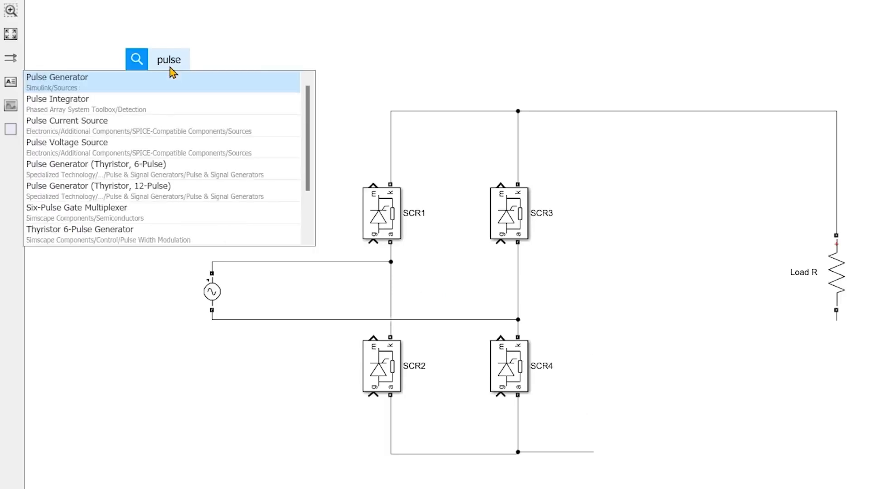
{"action": "key", "text": "Return"}
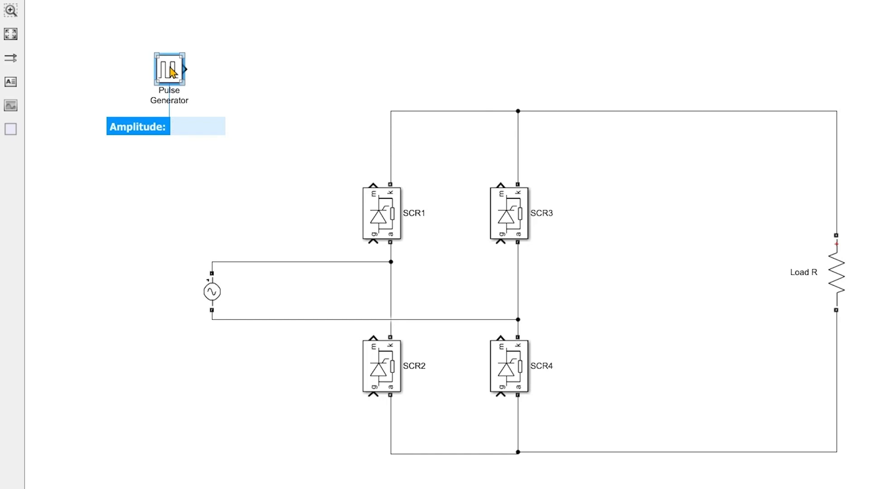
{"action": "double_click", "coordinate": [169, 96]}
{"action": "type", "text": "S1"}
{"action": "left_click", "coordinate": [234, 99]}
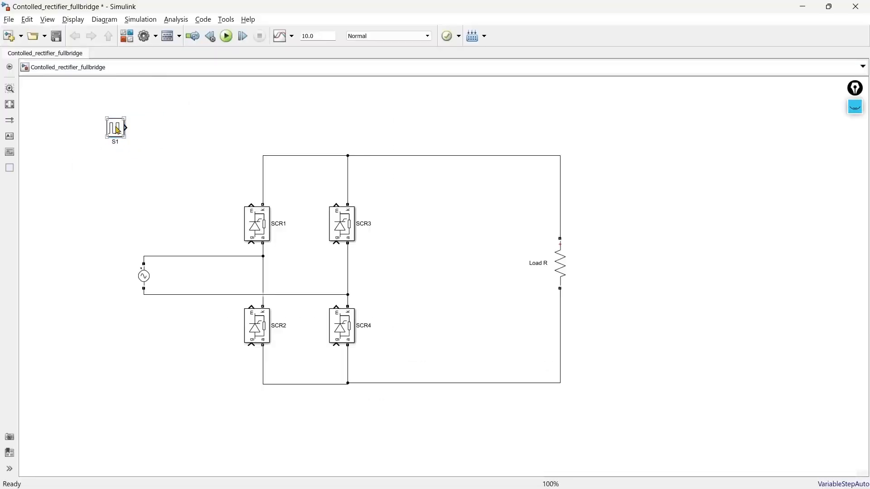
{"action": "left_click_drag", "start_coordinate": [118, 130], "coordinate": [250, 248]}
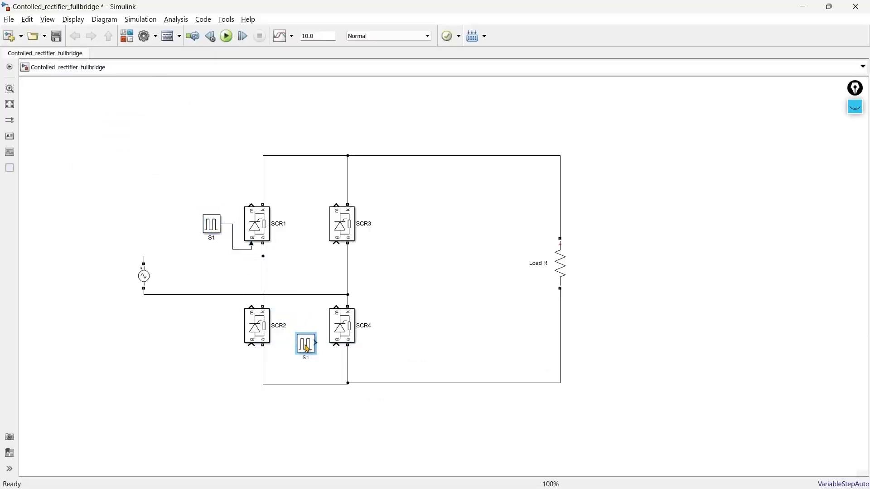
Set pulse generator S1's period to 1/50 s and its phase delay to a*0.02/360, keeping the 5% pulse width.
{"action": "double_click", "coordinate": [212, 226]}
{"action": "scroll", "coordinate": [290, 297], "scroll_direction": "down", "scroll_amount": 1}
{"action": "double_click", "coordinate": [274, 294]}
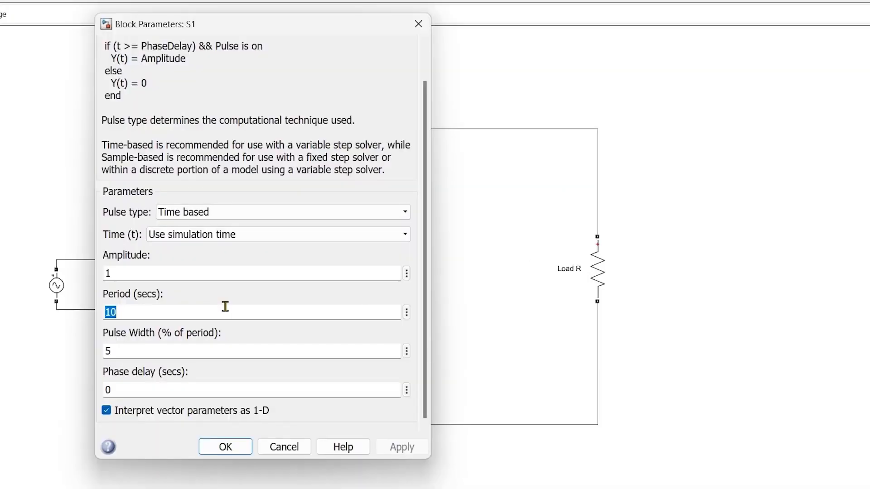
{"action": "type", "text": "1/50"}
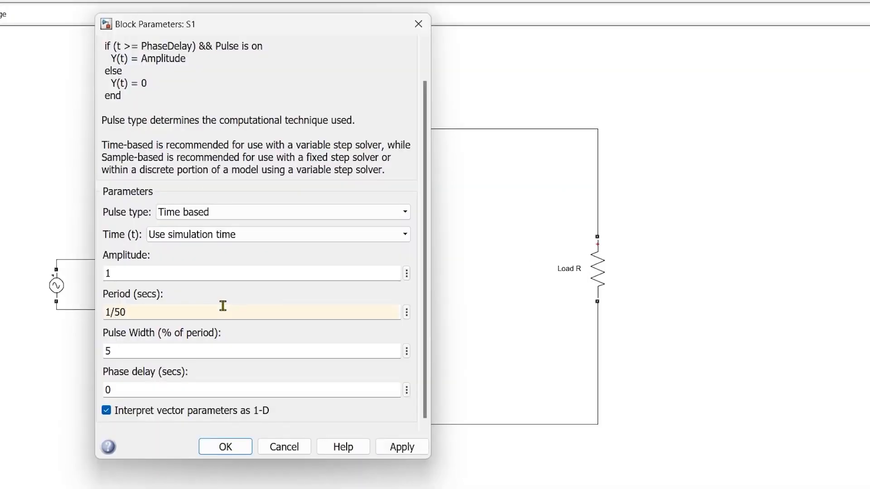
{"action": "double_click", "coordinate": [241, 348]}
{"action": "double_click", "coordinate": [239, 385]}
{"action": "type", "text": "a"}
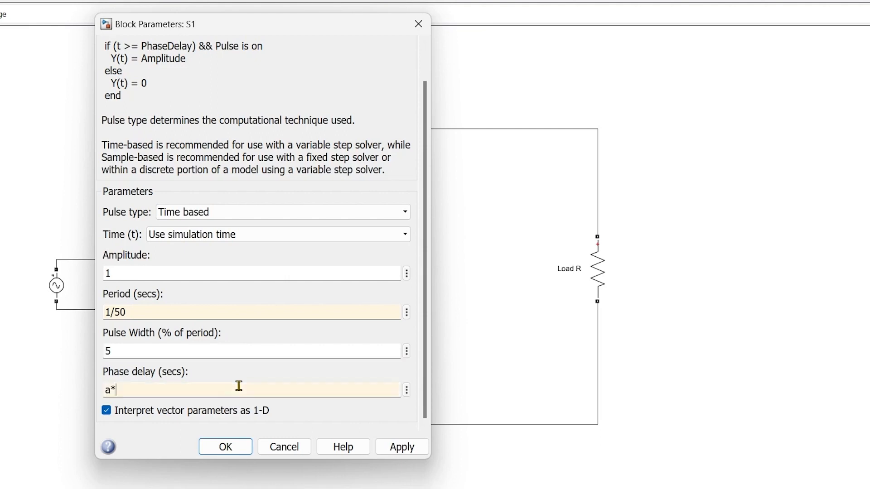
{"action": "type", "text": "*0.02/360"}
{"action": "left_click", "coordinate": [225, 447]}
Duplicate S1 beside SCR4, connect the copy to SCR4's gate and rename it S4.
{"action": "left_click_drag", "start_coordinate": [144, 221], "coordinate": [264, 376]}
{"action": "left_click_drag", "start_coordinate": [279, 373], "coordinate": [307, 376]}
{"action": "left_click", "coordinate": [268, 391]}
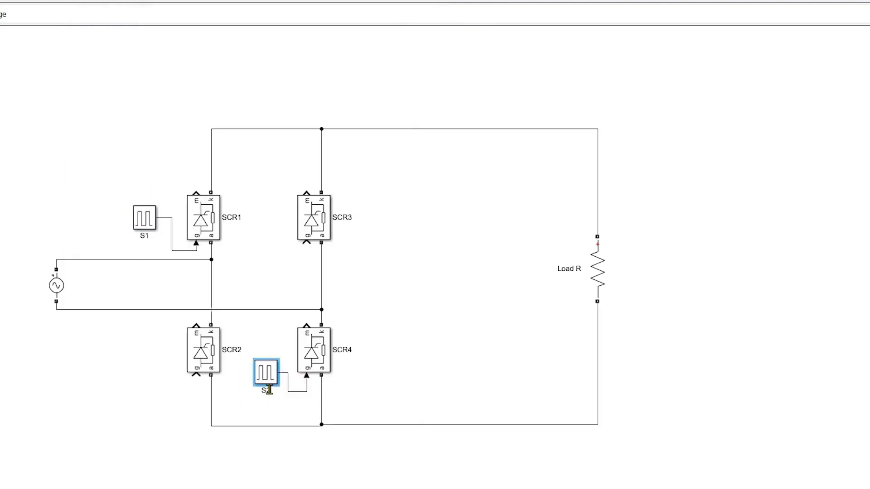
{"action": "key", "text": "BackSpace"}
{"action": "type", "text": "4"}
Duplicate S1 for SCR2, wire the copy to SCR2's gate and align the three pulse generators beside their thyristors.
{"action": "left_click", "coordinate": [141, 221]}
{"action": "left_click_drag", "start_coordinate": [142, 221], "coordinate": [156, 390]}
{"action": "mouse_move", "coordinate": [172, 387]}
{"action": "left_mouse_down"}
{"action": "mouse_move", "coordinate": [197, 377]}
{"action": "mouse_move", "coordinate": [164, 385]}
{"action": "left_mouse_up"}
{"action": "left_click_drag", "start_coordinate": [269, 375], "coordinate": [268, 393]}
{"action": "double_click", "coordinate": [165, 385]}
{"action": "left_click", "coordinate": [583, 149]}
{"action": "left_click_drag", "start_coordinate": [142, 216], "coordinate": [153, 209]}
{"action": "left_click_drag", "start_coordinate": [268, 394], "coordinate": [275, 343]}
{"action": "left_click_drag", "start_coordinate": [161, 383], "coordinate": [154, 343]}
Set pulse generator S2's phase delay to (a+180)*0.02/360.
{"action": "double_click", "coordinate": [154, 342]}
{"action": "left_click", "coordinate": [253, 415]}
{"action": "type", "text": "(a*0.02/360"}
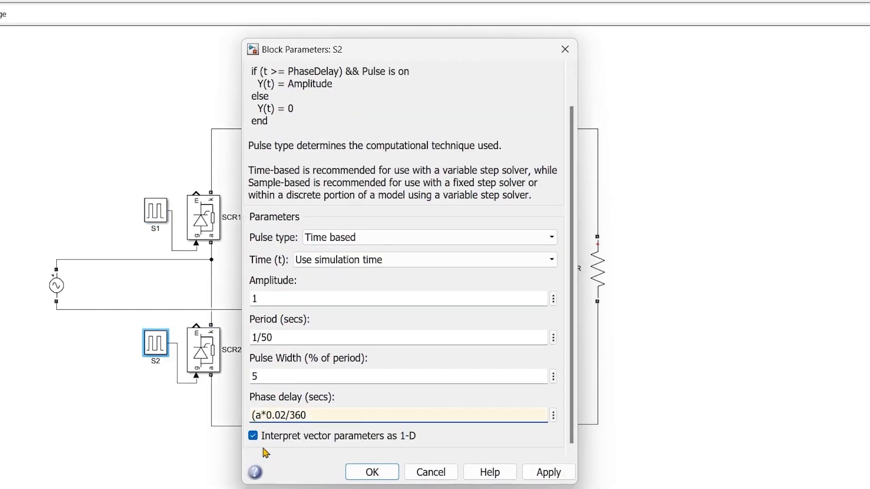
{"action": "key", "text": "Right"}
{"action": "type", "text": "+180)"}
{"action": "left_click", "coordinate": [372, 472]}
Place a copy of pulse generator S2 beside SCR3 and connect it to SCR3's gate.
{"action": "left_click_drag", "start_coordinate": [269, 221], "coordinate": [273, 210]}
{"action": "left_click", "coordinate": [358, 256]}
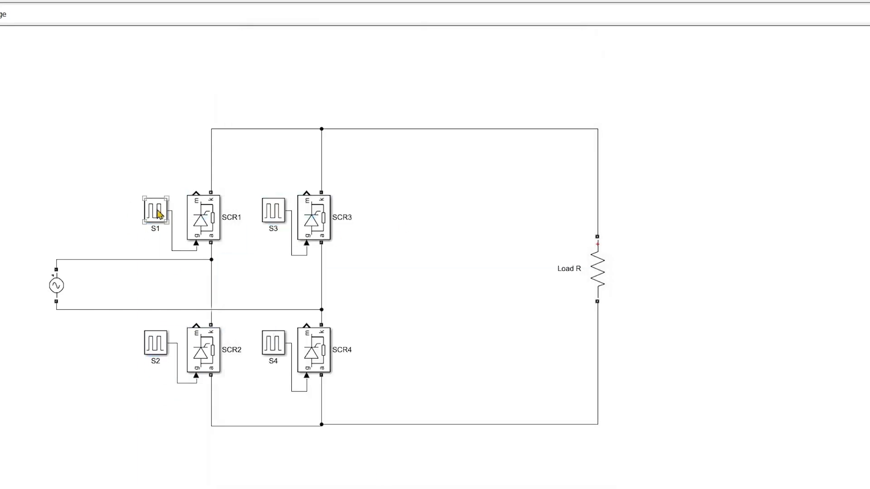
{"action": "left_click_drag", "start_coordinate": [173, 230], "coordinate": [178, 230]}
{"action": "left_click", "coordinate": [451, 250]}
Move Load R closer to the bridge and shift the whole circuit to the left to free canvas space.
{"action": "left_click_drag", "start_coordinate": [599, 265], "coordinate": [433, 265]}
{"action": "left_click_drag", "start_coordinate": [541, 478], "coordinate": [1, 27]}
{"action": "left_click_drag", "start_coordinate": [424, 272], "coordinate": [293, 266]}
{"action": "left_click", "coordinate": [410, 247]}
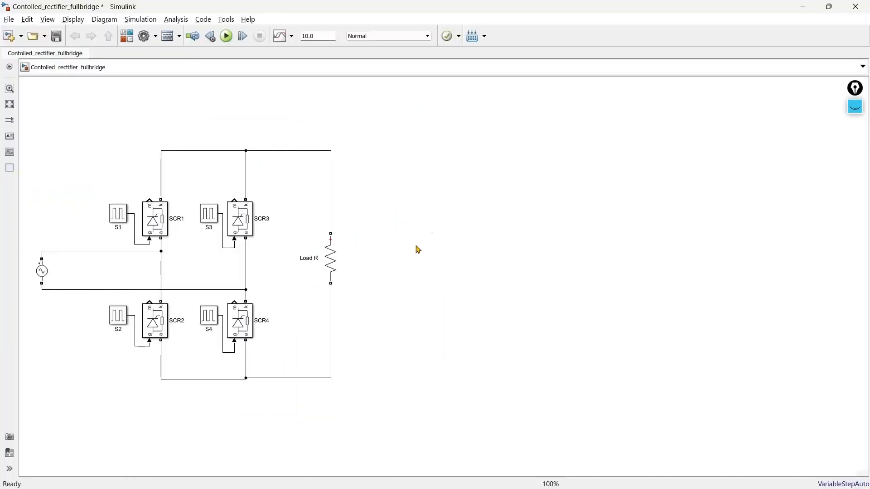
{"action": "left_click", "coordinate": [125, 220]}
{"action": "left_click", "coordinate": [215, 323]}
{"action": "left_click", "coordinate": [213, 212]}
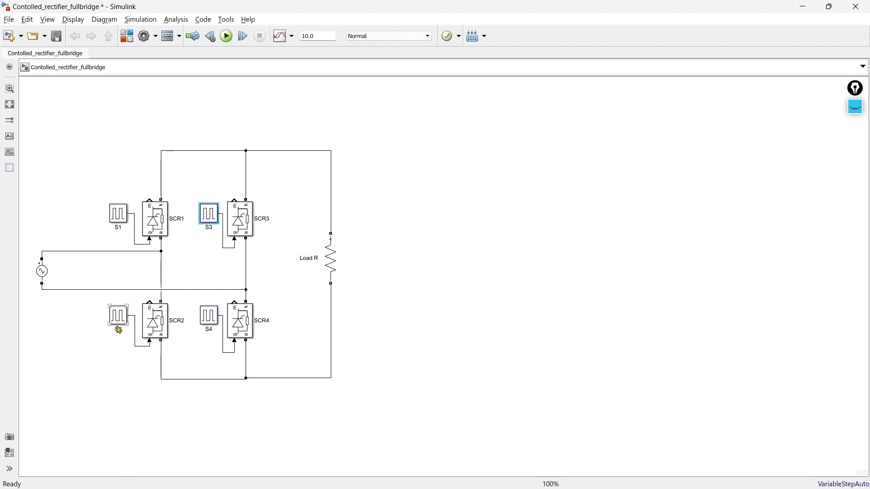
{"action": "left_click", "coordinate": [120, 325]}
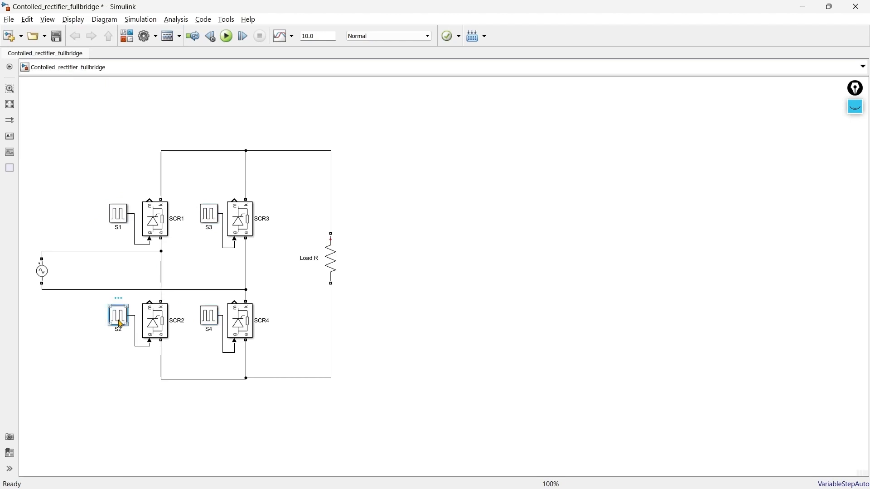
Enable the voltage measurement on the AC Voltage Source block.
{"action": "left_click", "coordinate": [395, 243]}
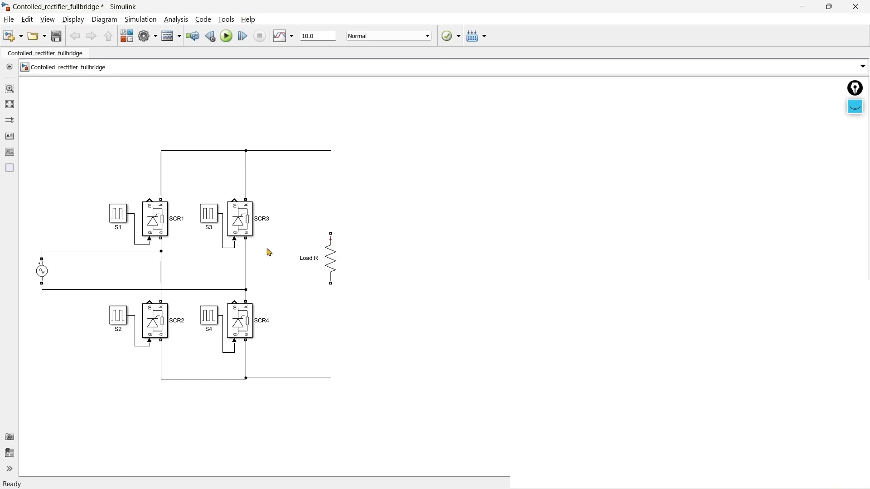
{"action": "left_click", "coordinate": [46, 272]}
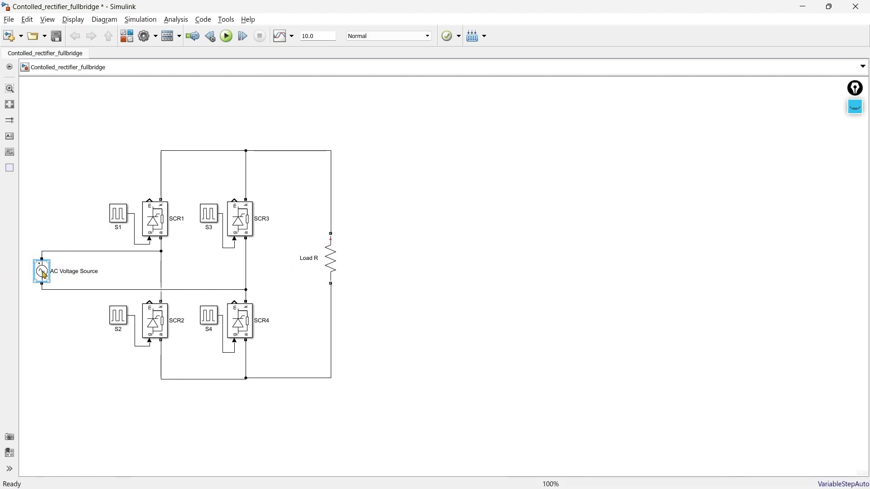
{"action": "double_click", "coordinate": [44, 275]}
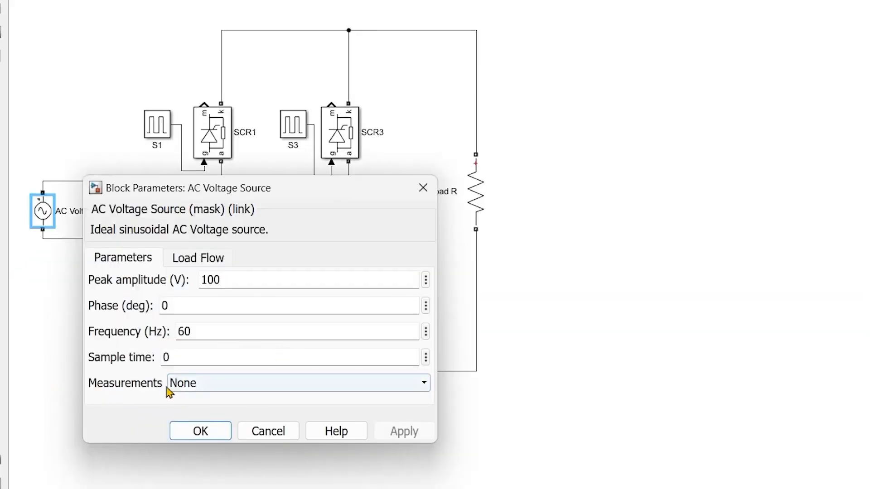
{"action": "left_click", "coordinate": [170, 388]}
{"action": "left_click", "coordinate": [190, 411]}
{"action": "left_click", "coordinate": [200, 430]}
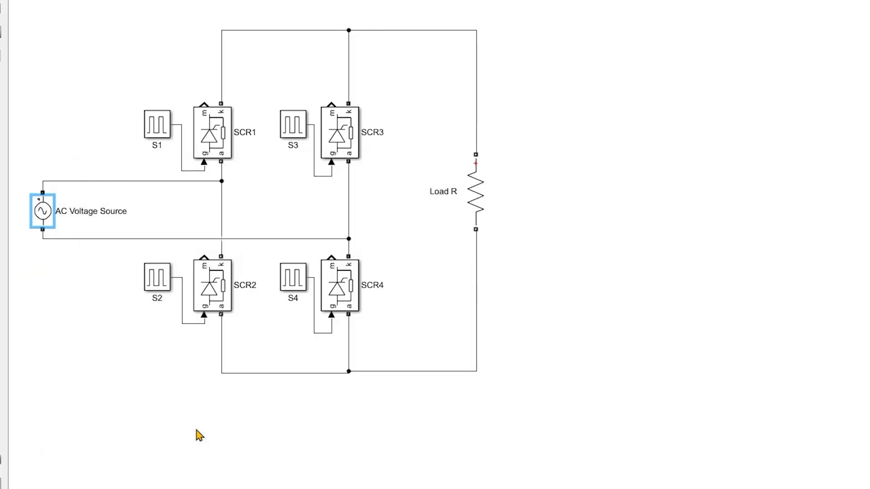
Set Load R's measurement option to Branch voltage.
{"action": "left_click", "coordinate": [478, 196]}
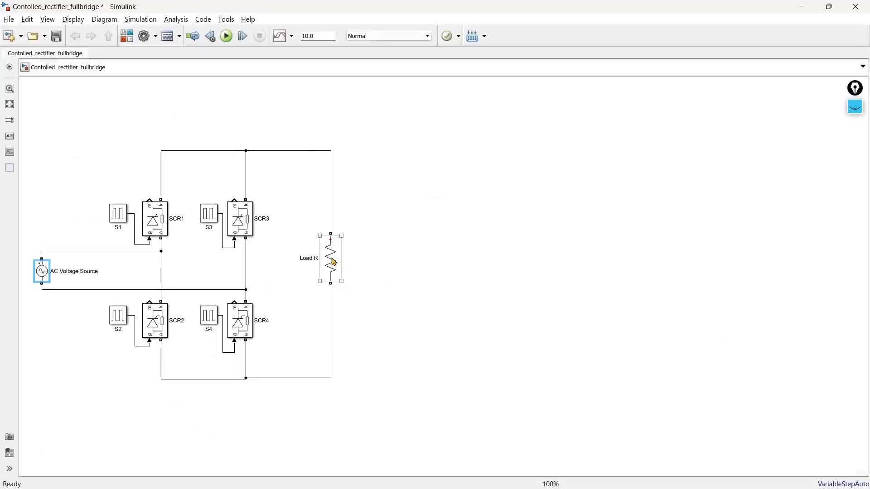
{"action": "double_click", "coordinate": [332, 259]}
{"action": "left_click", "coordinate": [564, 370]}
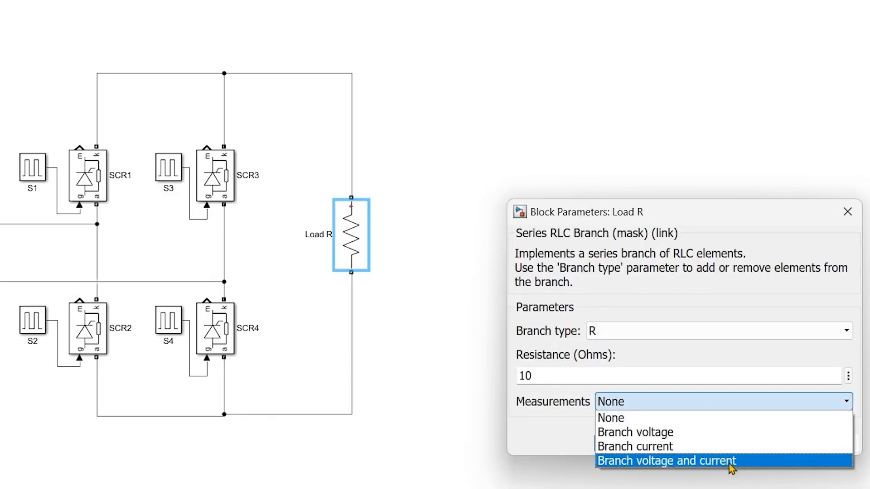
{"action": "left_click", "coordinate": [733, 436]}
{"action": "left_click", "coordinate": [625, 444]}
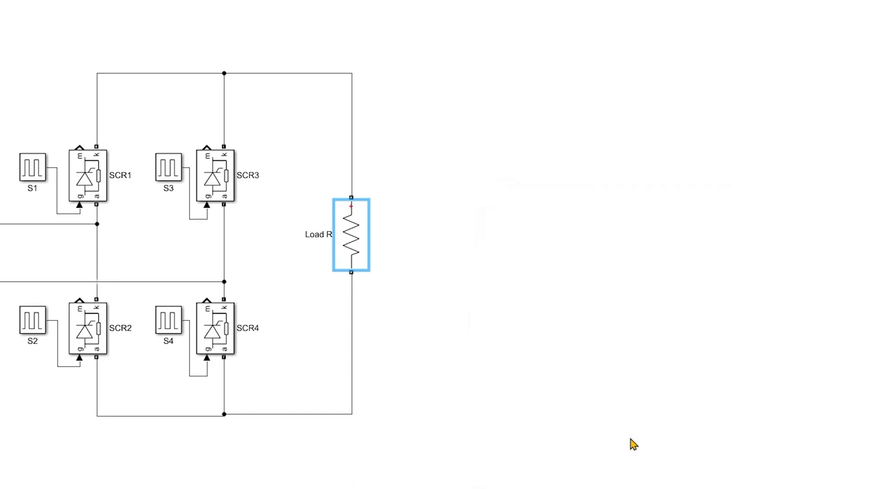
Set the AC Voltage Source's peak amplitude to 320 V and its frequency to 50 Hz.
{"action": "left_click", "coordinate": [44, 274]}
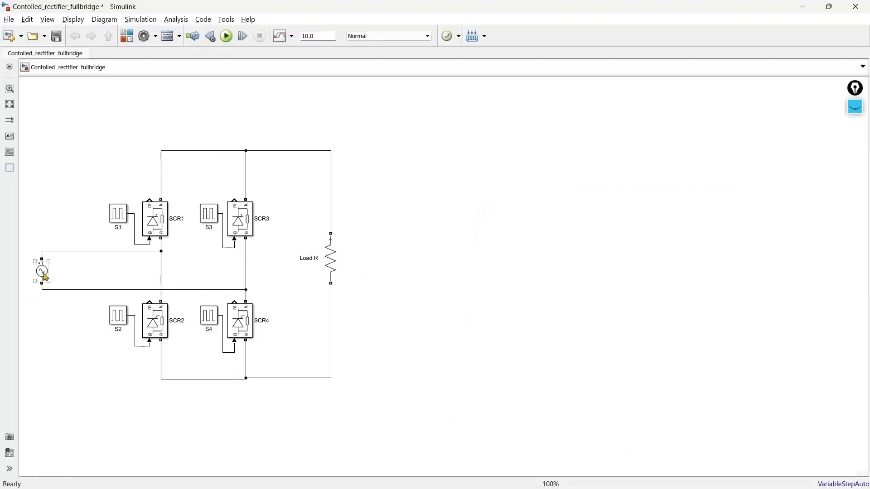
{"action": "double_click", "coordinate": [45, 278]}
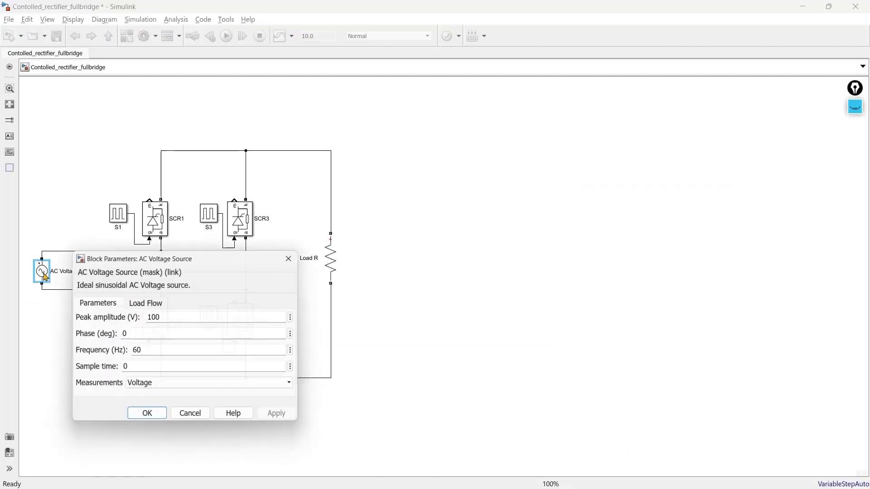
{"action": "left_click_drag", "start_coordinate": [189, 262], "coordinate": [194, 173]}
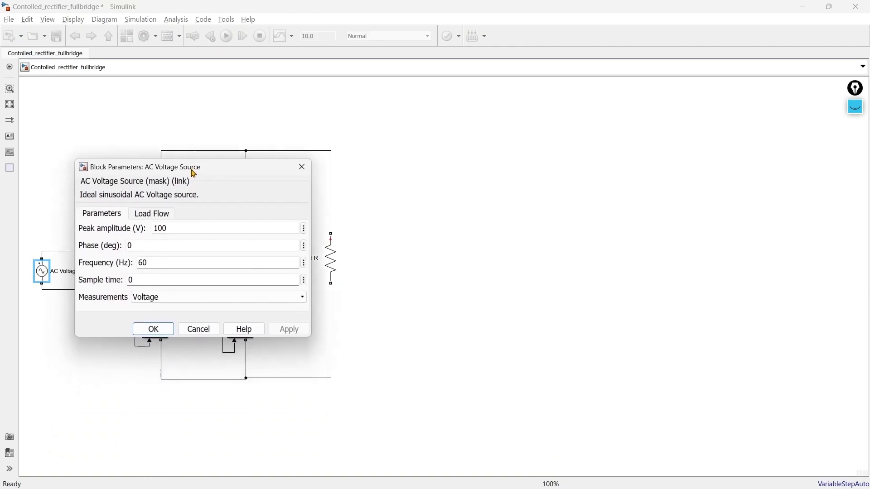
{"action": "double_click", "coordinate": [196, 228]}
{"action": "type", "text": "320"}
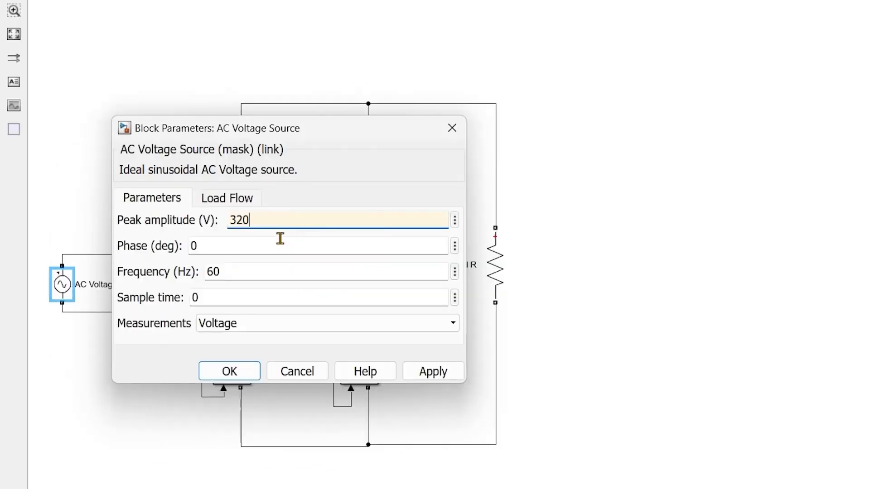
{"action": "key", "text": "Tab"}
{"action": "key", "text": "Tab"}
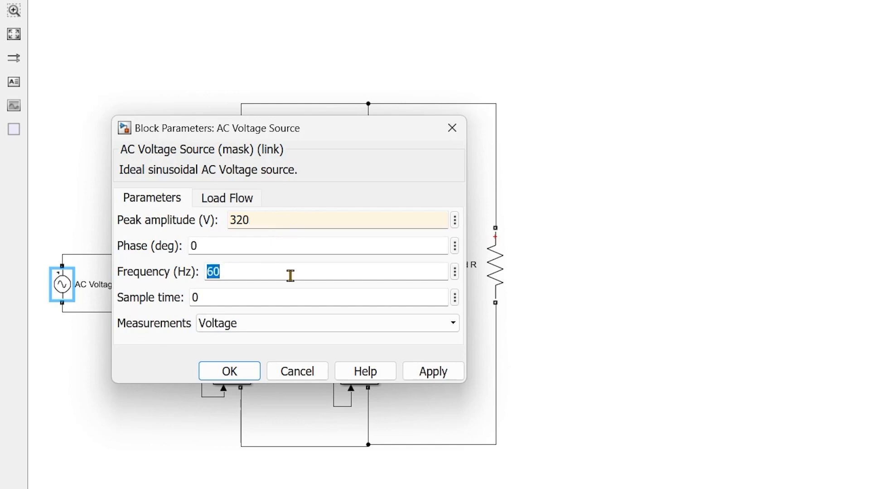
{"action": "type", "text": "50"}
{"action": "key", "text": "Return"}
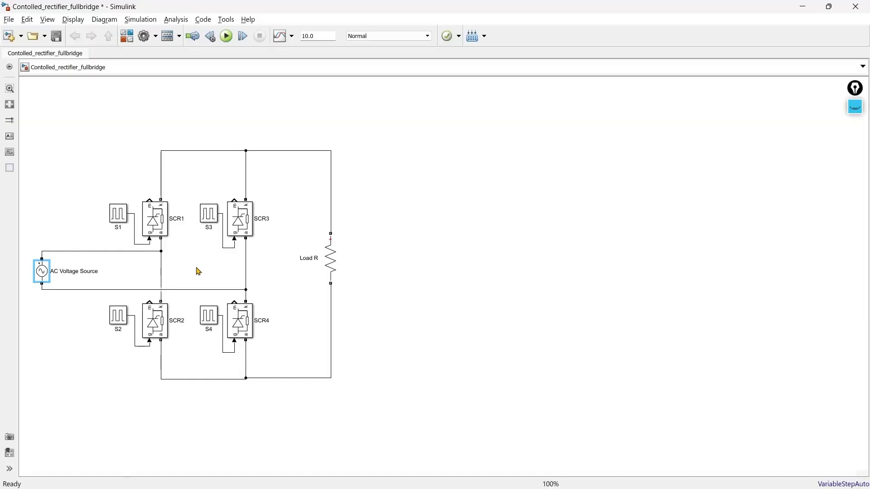
Add a Multimeter block in the empty canvas area above and beyond Load R.
{"action": "left_click", "coordinate": [336, 259]}
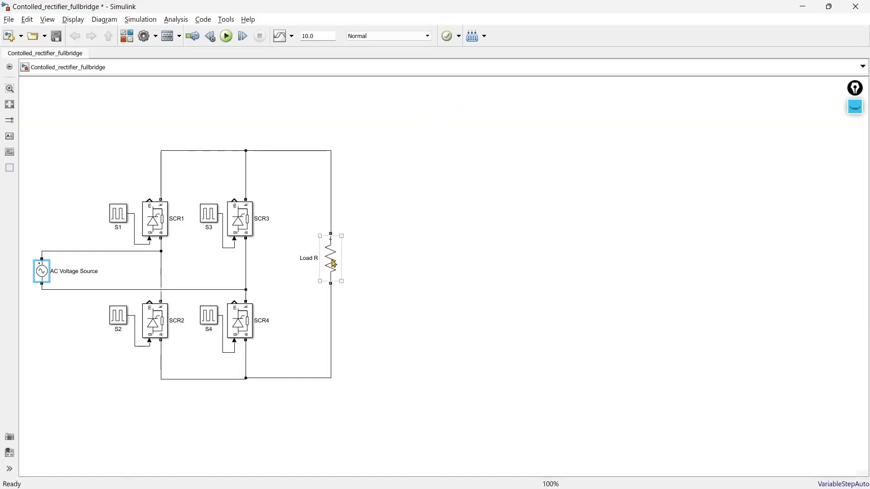
{"action": "left_click", "coordinate": [381, 127]}
{"action": "double_click", "coordinate": [383, 116]}
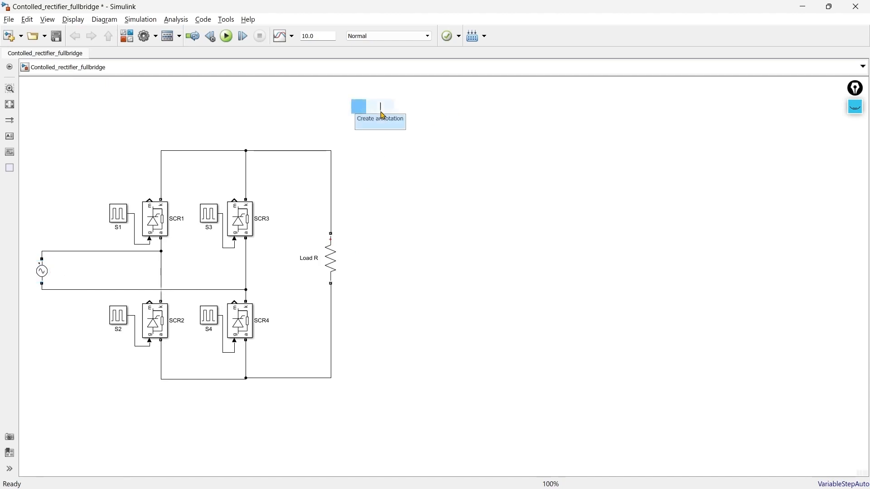
{"action": "type", "text": "multi"}
{"action": "key", "text": "Return"}
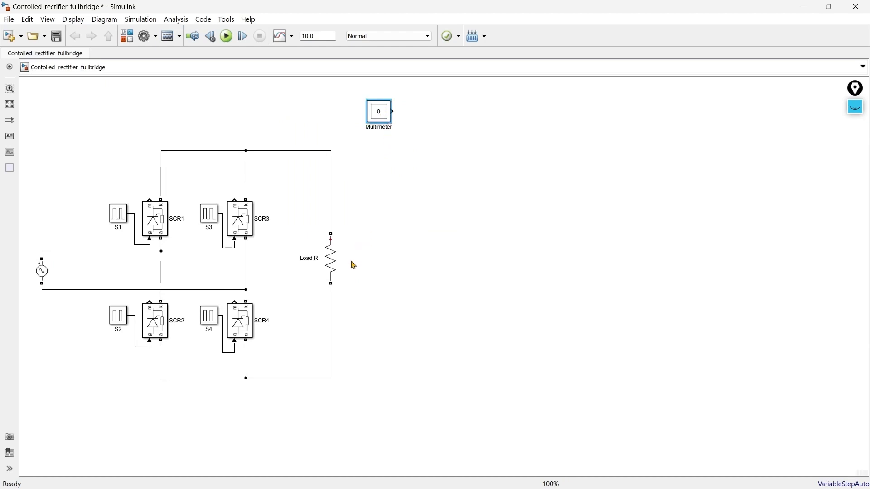
{"action": "left_click", "coordinate": [333, 265]}
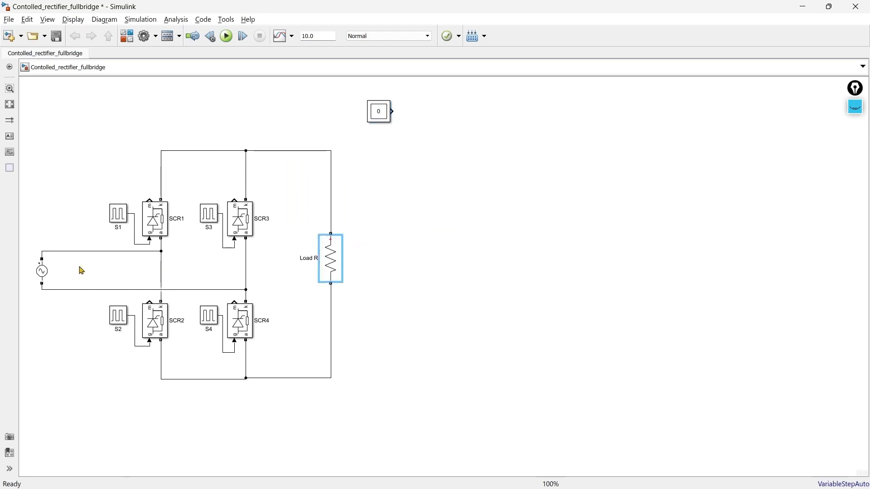
{"action": "left_click", "coordinate": [50, 276]}
{"action": "left_click", "coordinate": [331, 264]}
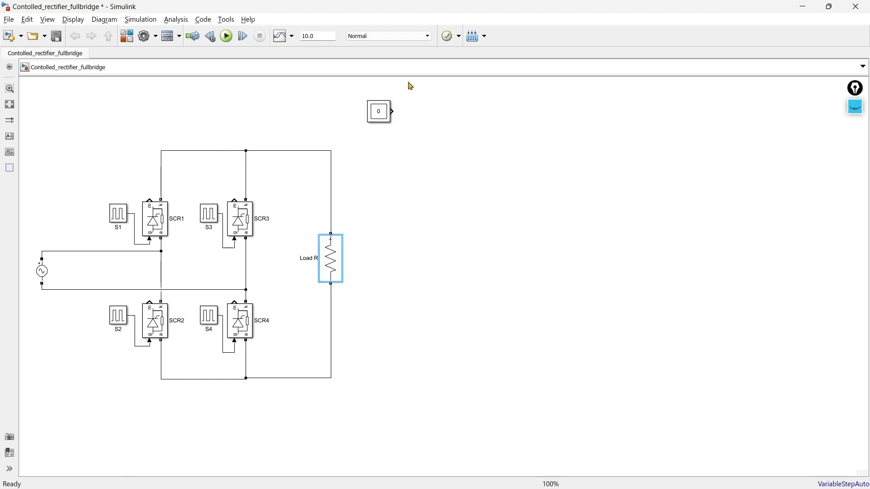
{"action": "left_click", "coordinate": [386, 116]}
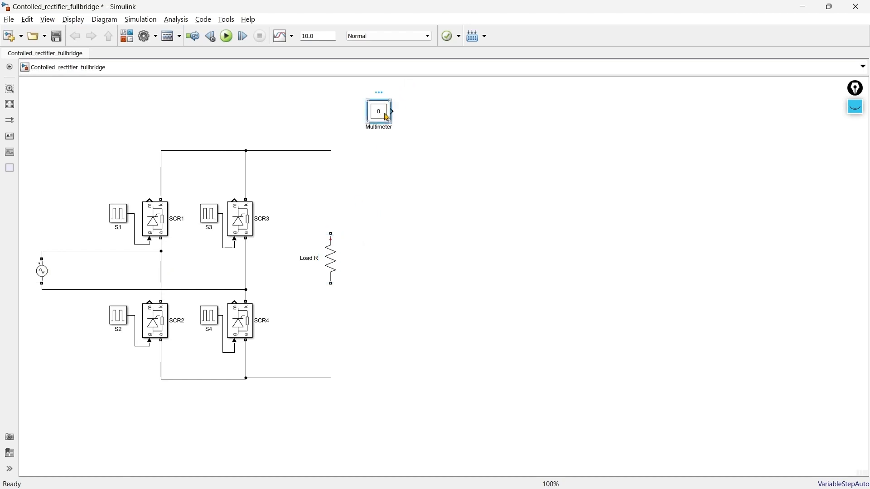
Add a Scope block beside the Multimeter and connect the Multimeter's output to its input.
{"action": "double_click", "coordinate": [433, 114]}
{"action": "type", "text": "scop"}
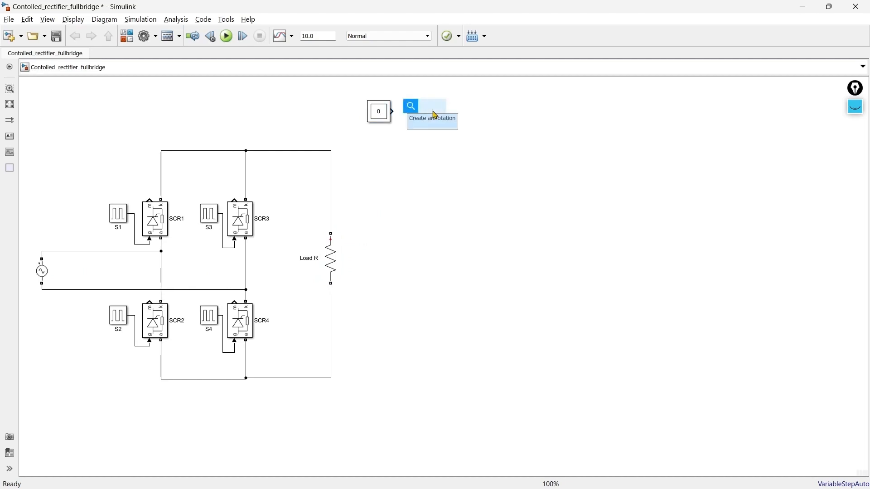
{"action": "key", "text": "Return"}
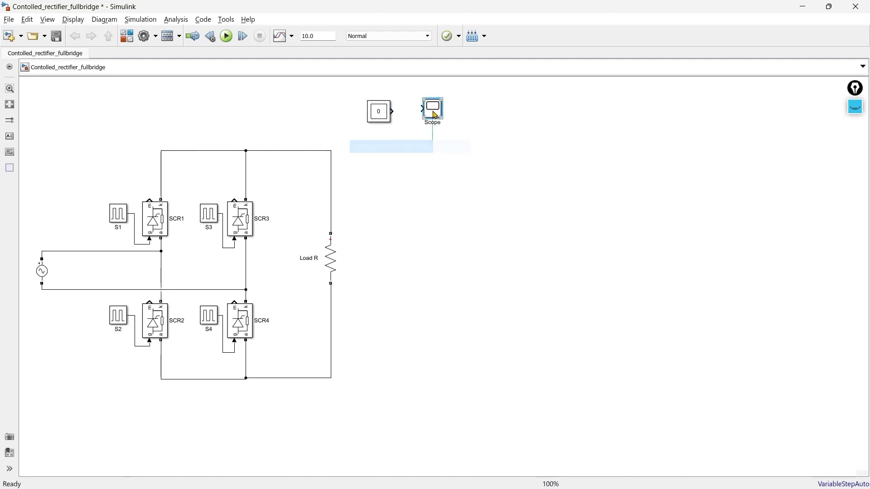
{"action": "left_click_drag", "start_coordinate": [398, 115], "coordinate": [429, 116]}
{"action": "left_click", "coordinate": [458, 148]}
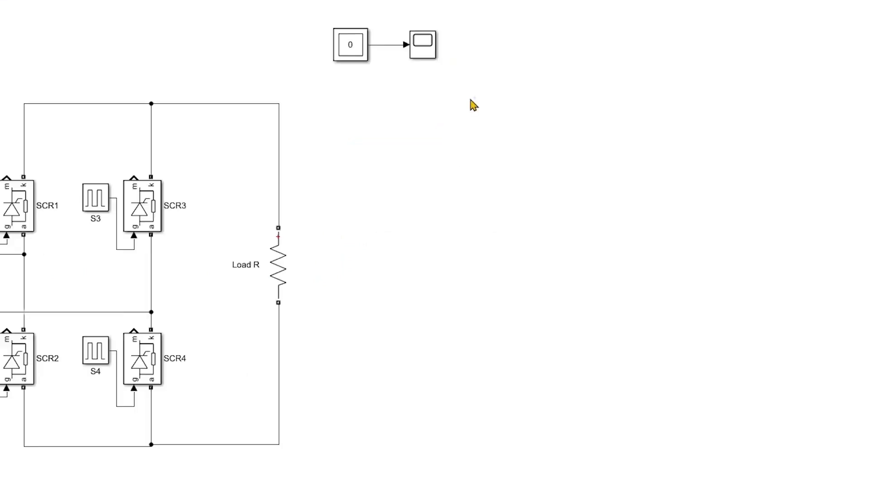
{"action": "double_click", "coordinate": [551, 64]}
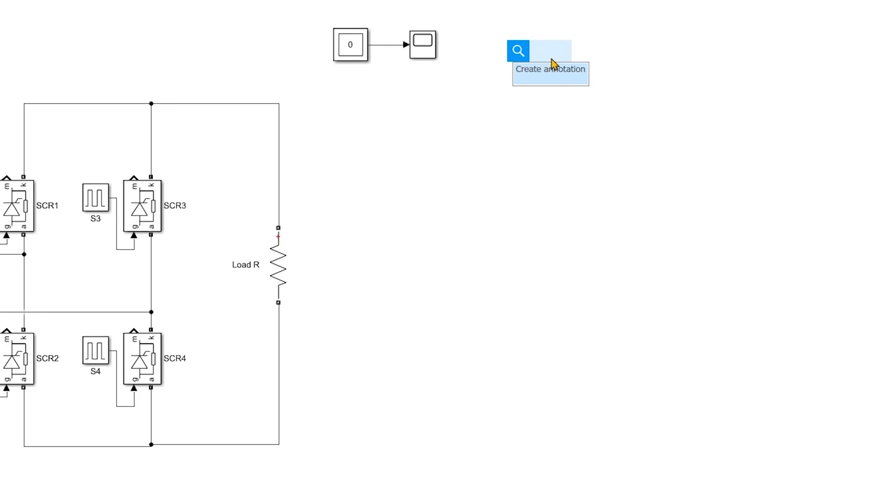
{"action": "type", "text": "scpl"}
{"action": "key", "text": "BackSpace"}
{"action": "key", "text": "BackSpace"}
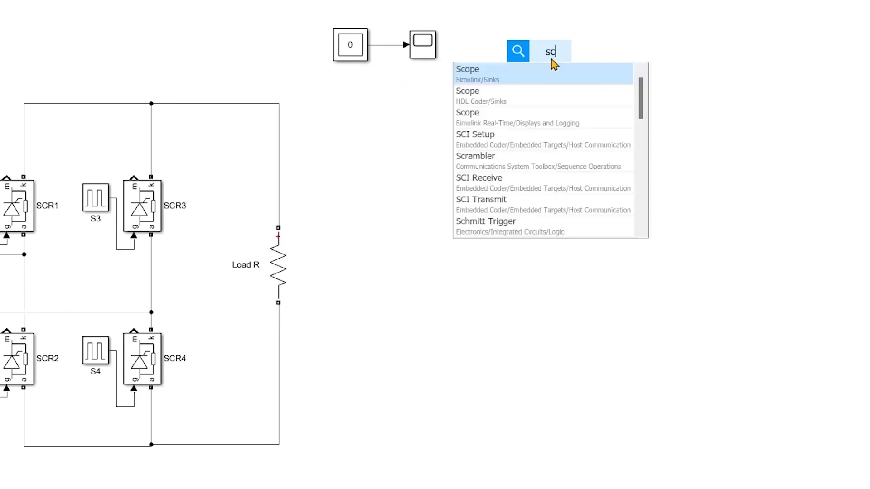
{"action": "type", "text": "ope"}
{"action": "key", "text": "Return"}
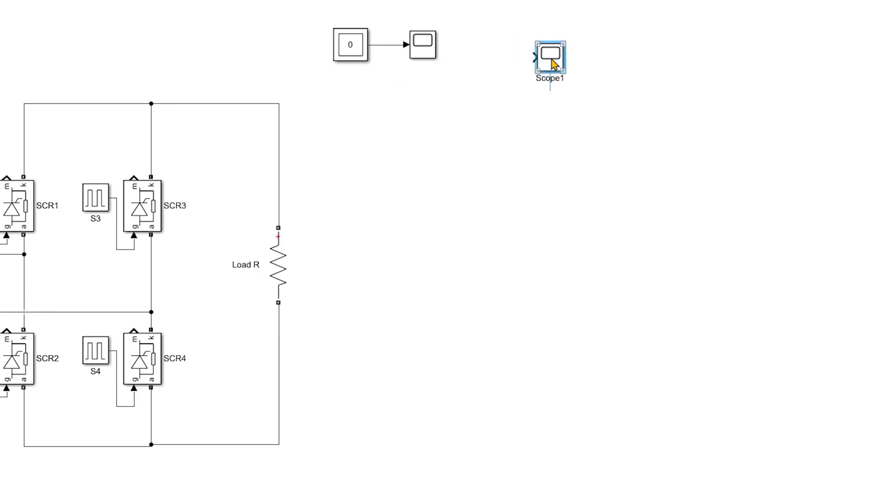
{"action": "key", "text": "Escape"}
{"action": "key", "text": "Delete"}
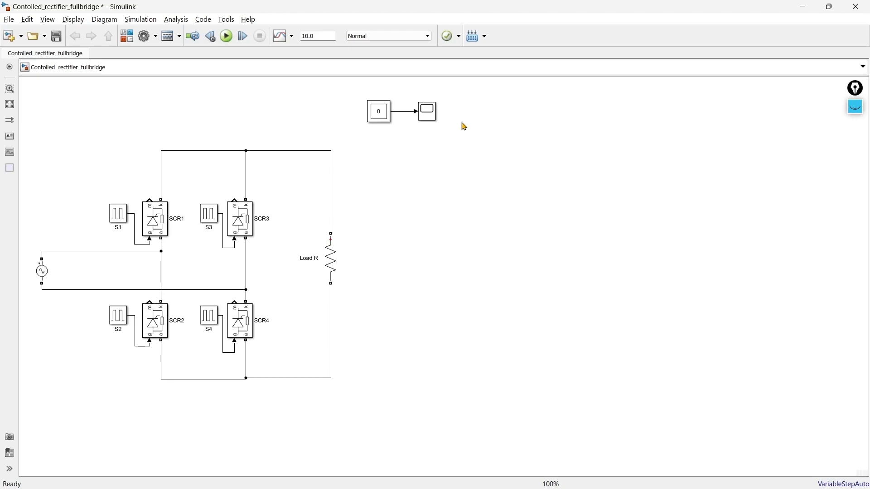
Look through the Sources and Sinks block libraries, clear the old library search term and close the library.
{"action": "left_click", "coordinate": [127, 36]}
{"action": "scroll", "coordinate": [68, 140], "scroll_direction": "up", "scroll_amount": 7}
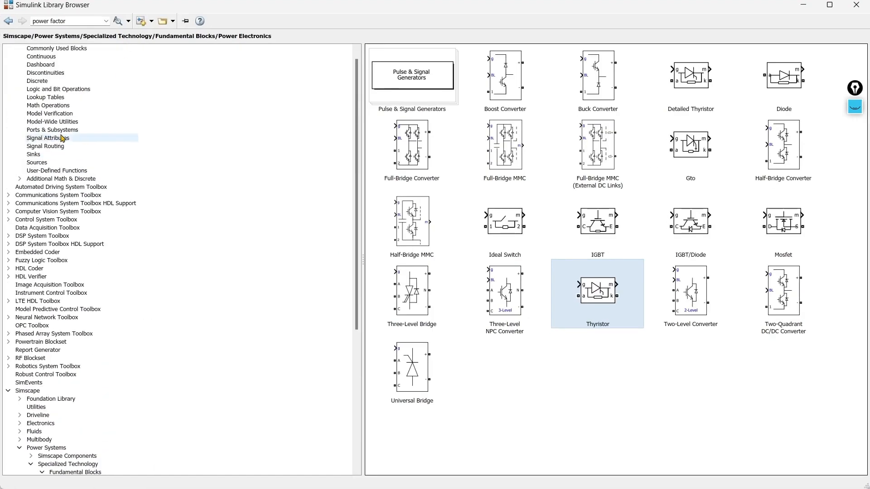
{"action": "left_click", "coordinate": [45, 173]}
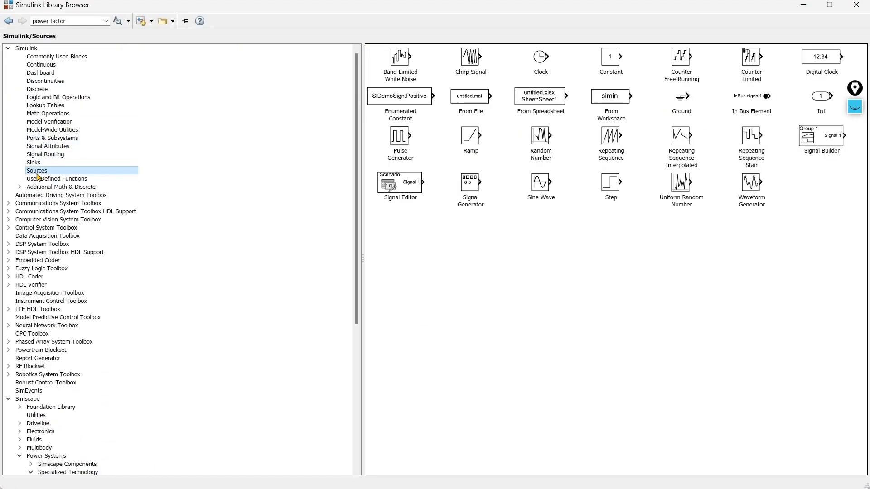
{"action": "left_click", "coordinate": [38, 164]}
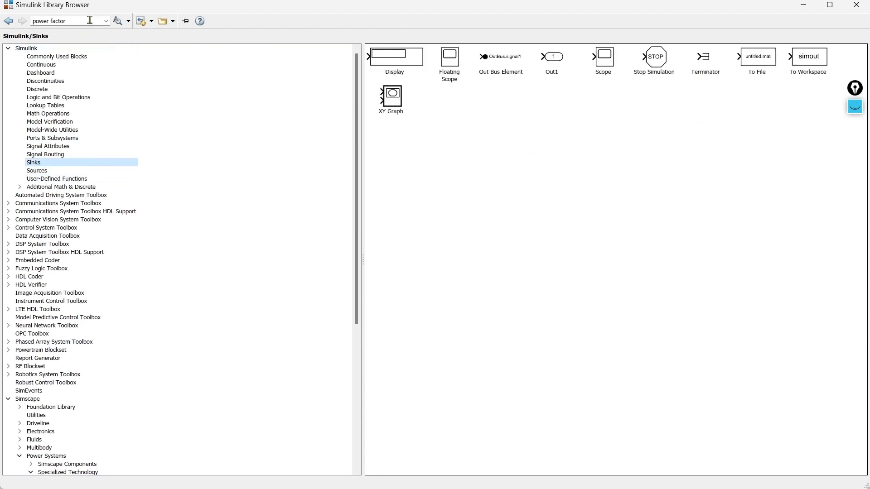
{"action": "mouse_move", "coordinate": [89, 20]}
{"action": "left_mouse_down"}
{"action": "mouse_move", "coordinate": [14, 21]}
{"action": "mouse_move", "coordinate": [97, 18]}
{"action": "left_mouse_up"}
{"action": "key", "text": "BackSpace"}
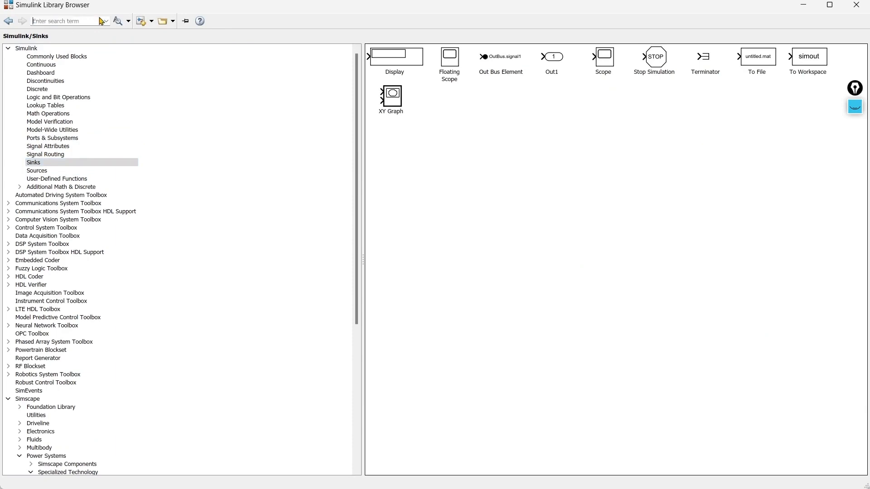
{"action": "left_click", "coordinate": [857, 6]}
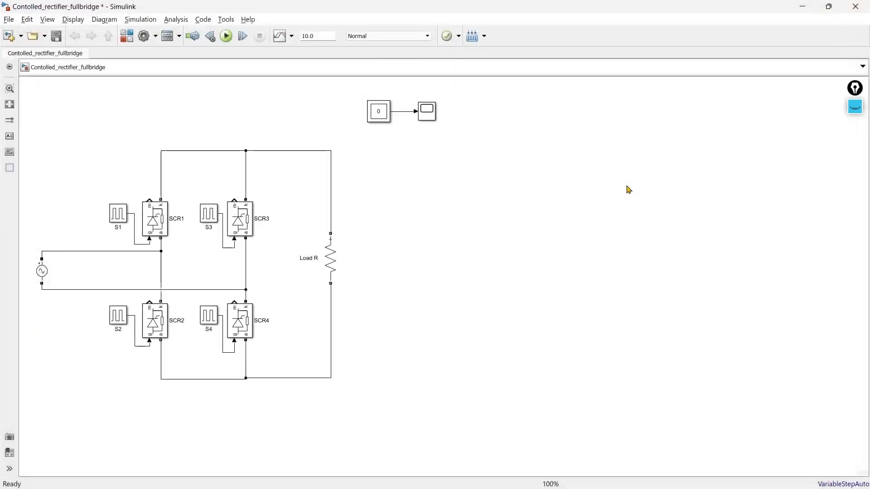
Try to open the Multimeter's list of available measurements, then dismiss its dialogs.
{"action": "left_click", "coordinate": [380, 118]}
{"action": "double_click", "coordinate": [381, 119]}
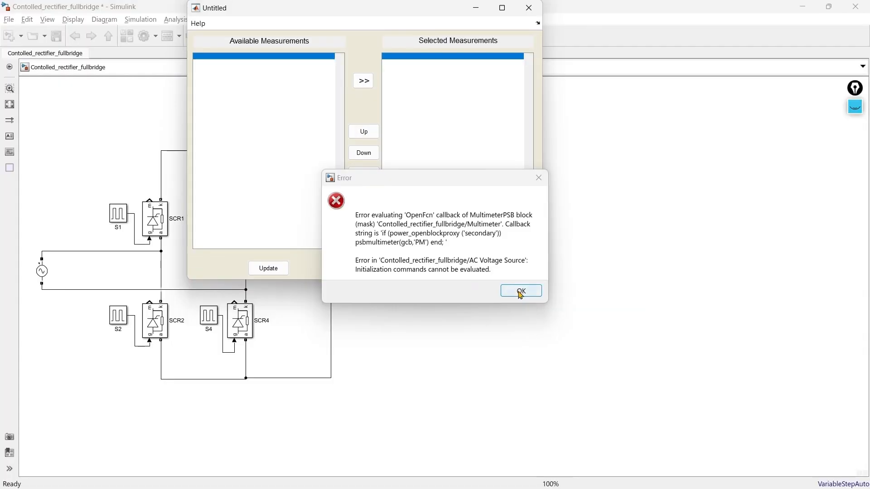
{"action": "left_click", "coordinate": [521, 291]}
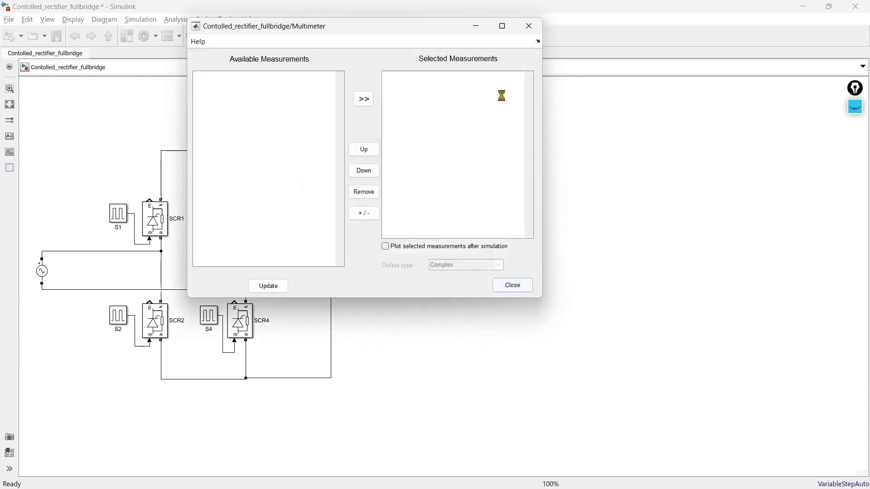
{"action": "left_click", "coordinate": [528, 25]}
Check the phase delay expression of pulse generator S3 for the variable it depends on.
{"action": "double_click", "coordinate": [95, 135]}
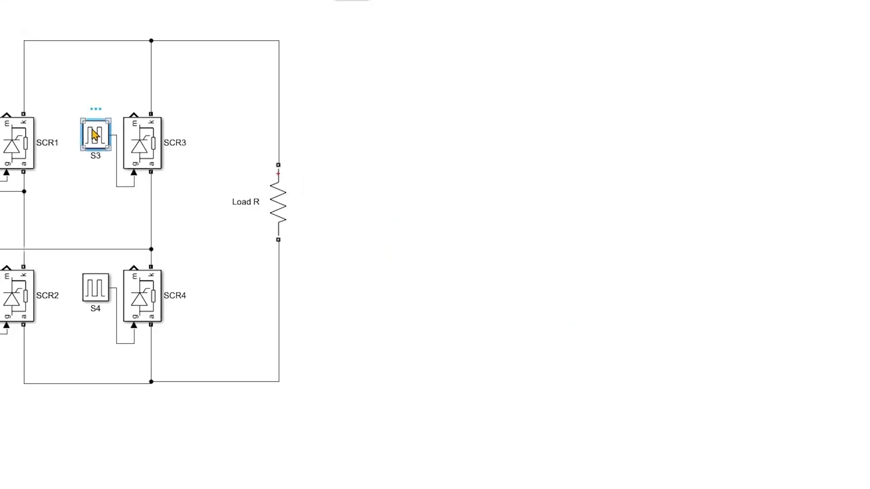
{"action": "scroll", "coordinate": [586, 137], "scroll_direction": "down", "scroll_amount": 3}
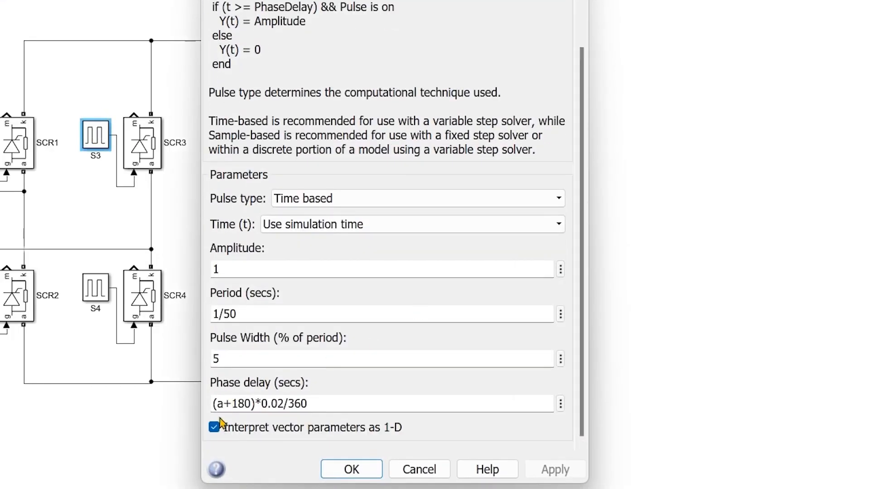
{"action": "left_click", "coordinate": [572, 1]}
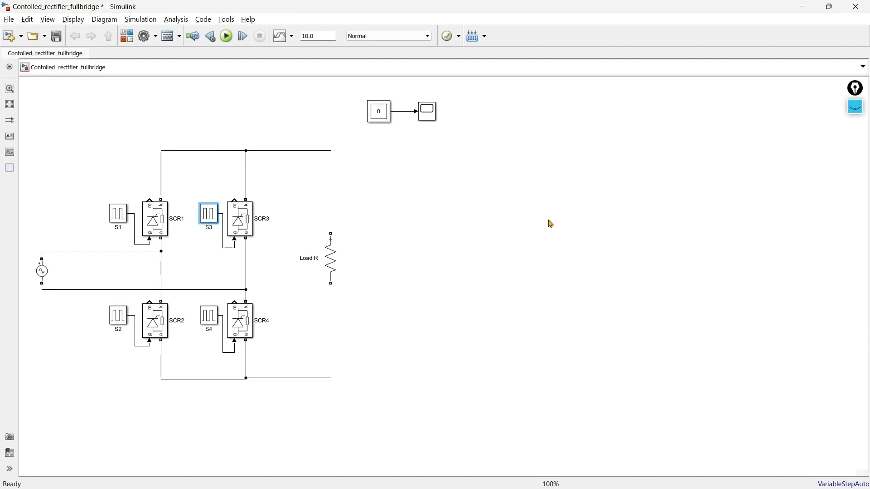
Switch to the MATLAB Command Window and define the workspace variable a as 60.
{"action": "key", "text": "alt+Tab"}
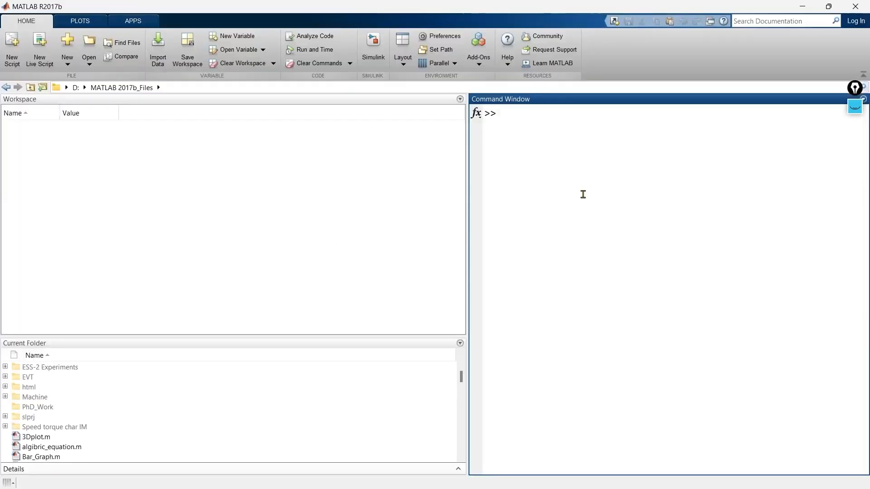
{"action": "type", "text": "a="}
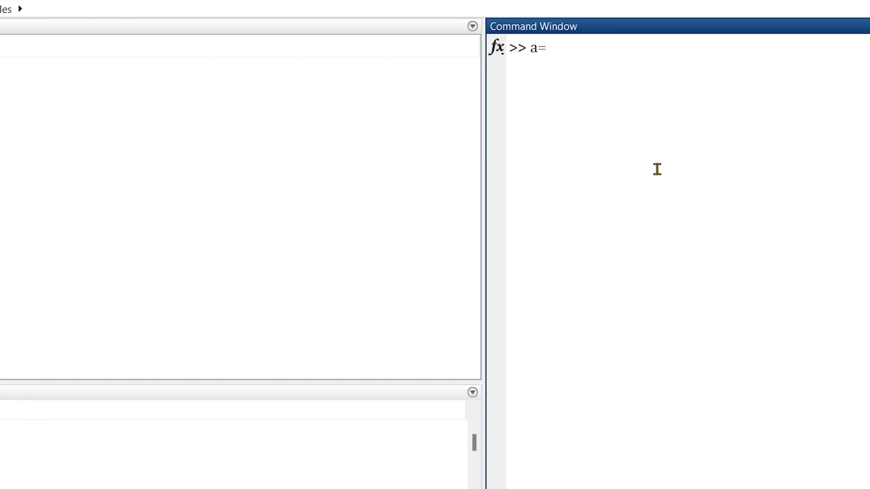
{"action": "type", "text": "60"}
{"action": "key", "text": "Return"}
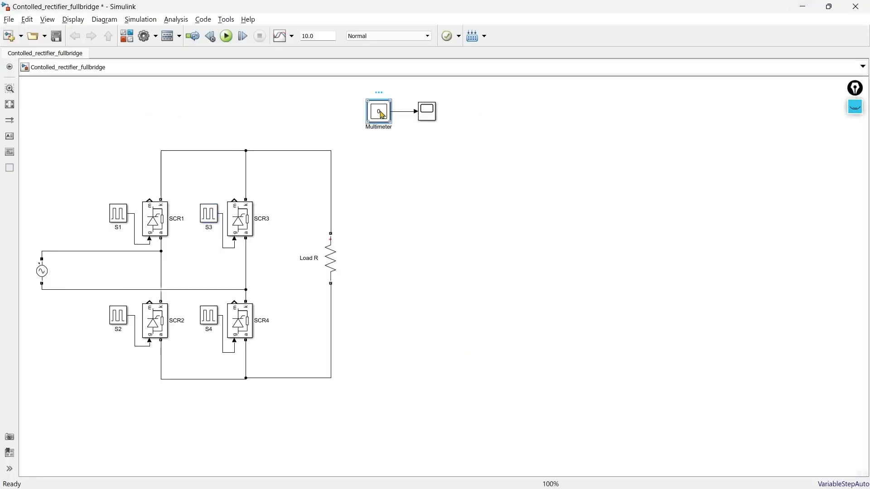
Try to open the Multimeter's measurement selection again and dismiss the dialogs that appear.
{"action": "double_click", "coordinate": [382, 116]}
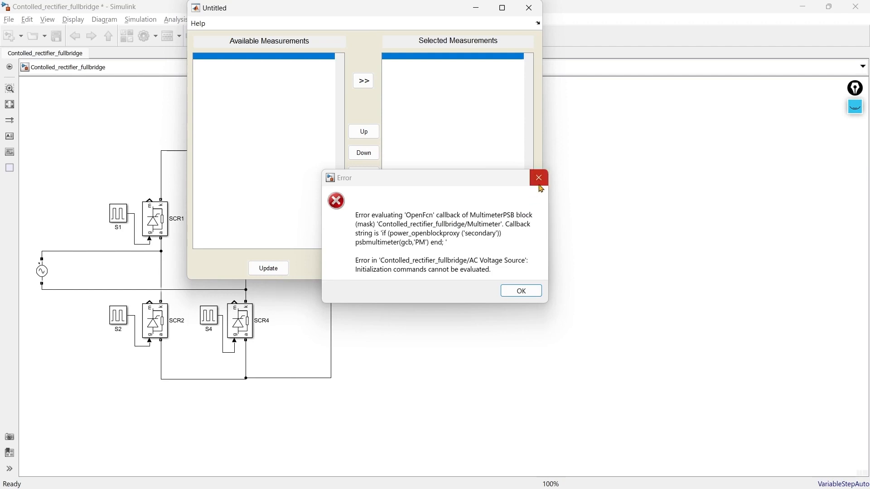
{"action": "left_click", "coordinate": [539, 179]}
{"action": "left_click", "coordinate": [529, 27]}
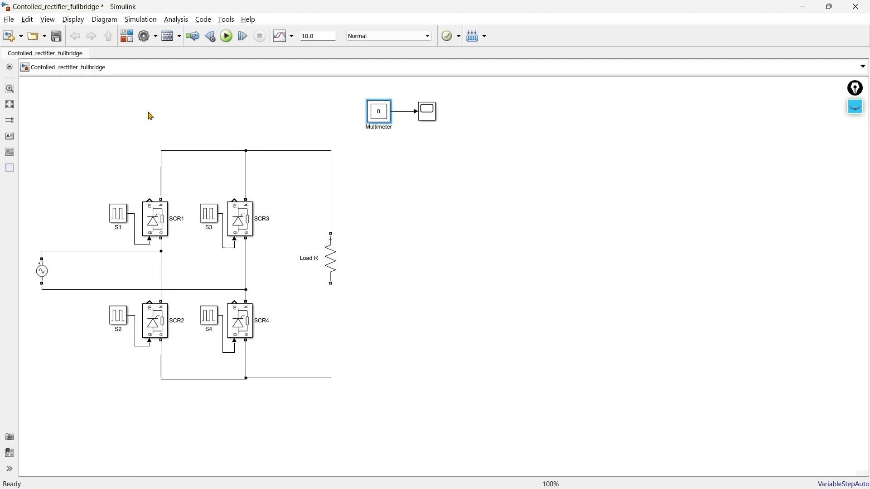
Add a powergui block to the empty area above the source and SCR1.
{"action": "double_click", "coordinate": [87, 110]}
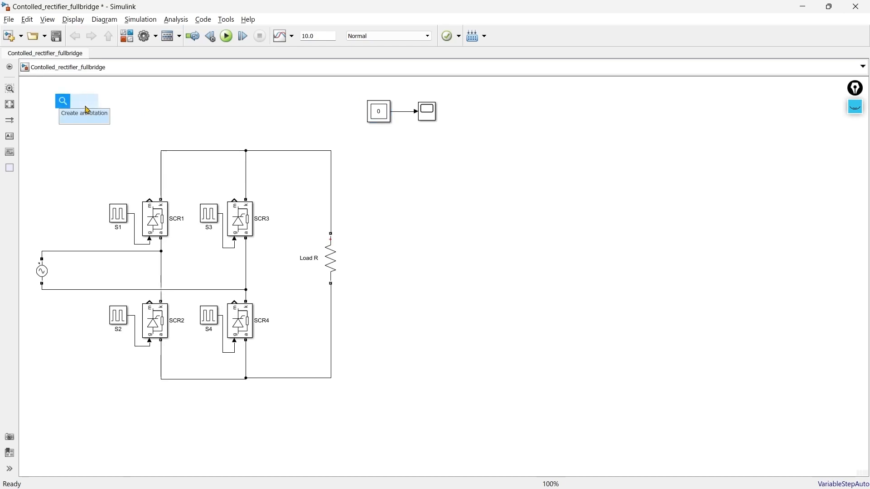
{"action": "type", "text": "power"}
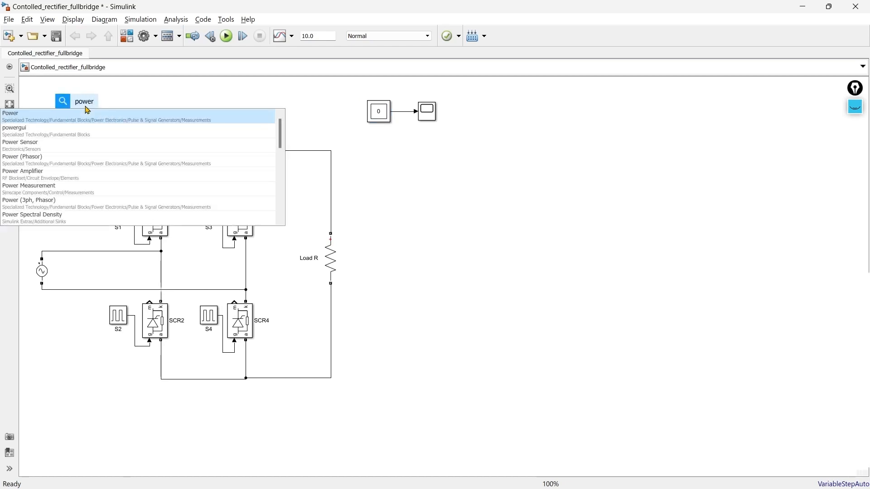
{"action": "key", "text": "Down"}
{"action": "key", "text": "Return"}
{"action": "left_click_drag", "start_coordinate": [87, 110], "coordinate": [73, 111]}
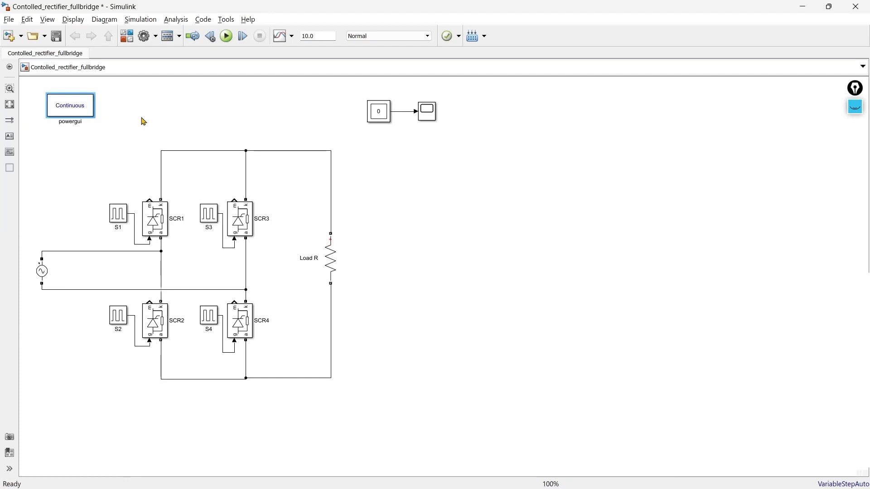
Select the AC Voltage Source voltage and the Load R voltage, in that order, as the Multimeter's measurements.
{"action": "double_click", "coordinate": [383, 116]}
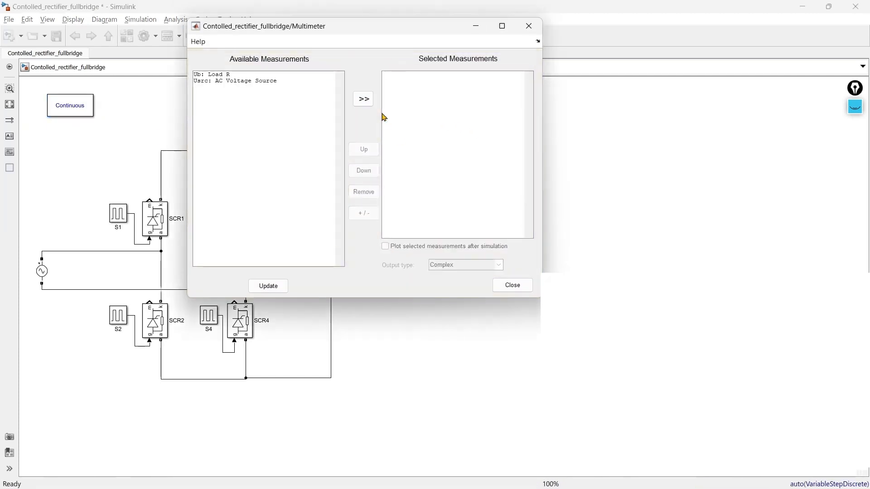
{"action": "left_click", "coordinate": [223, 81]}
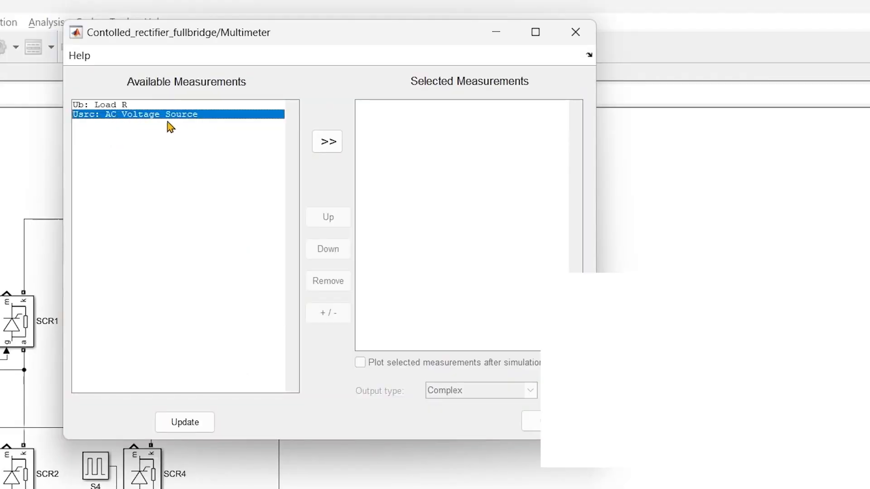
{"action": "left_click", "coordinate": [328, 143]}
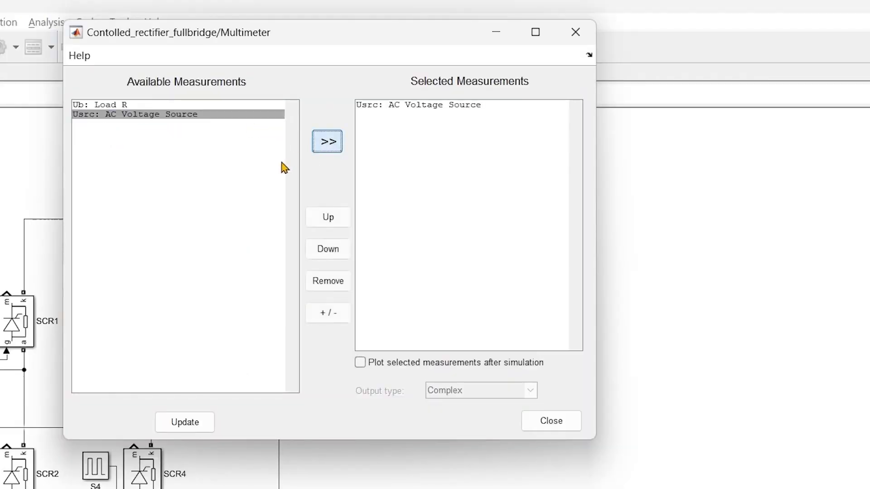
{"action": "left_click", "coordinate": [112, 105]}
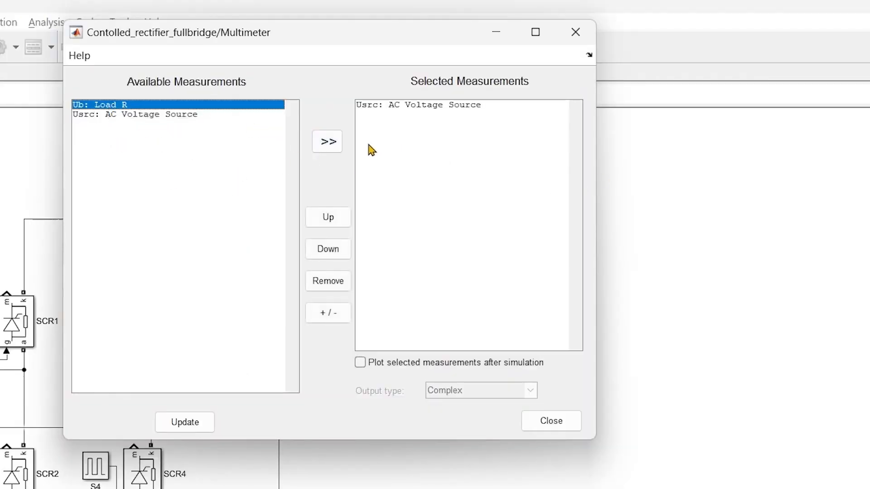
{"action": "left_click", "coordinate": [326, 143]}
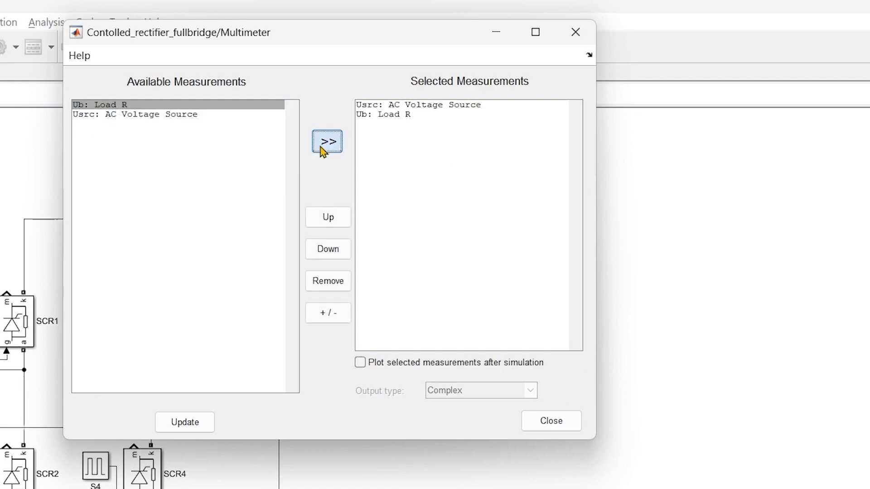
{"action": "left_click", "coordinate": [551, 422]}
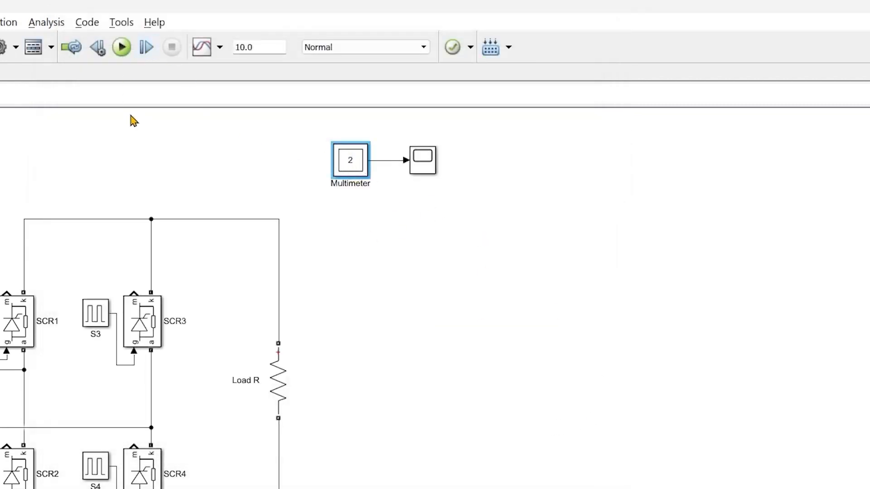
Set the simulation stop time to 1 and run the simulation.
{"action": "double_click", "coordinate": [262, 48]}
{"action": "type", "text": "1"}
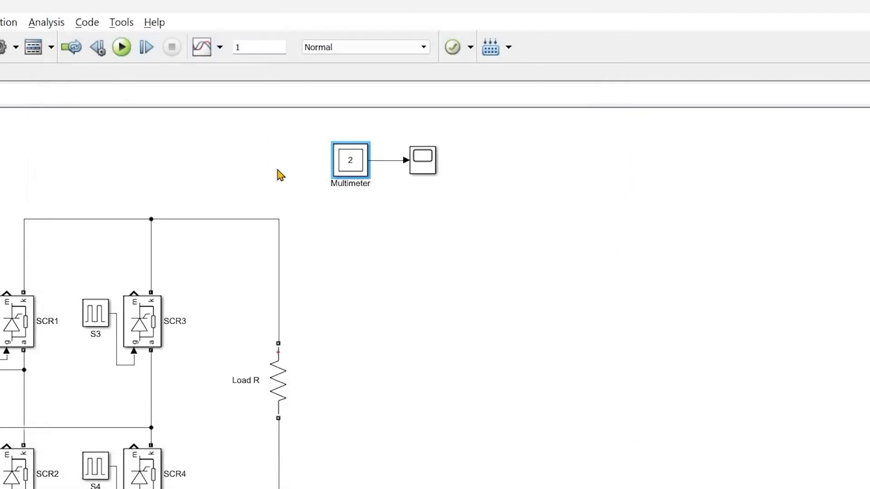
{"action": "left_click", "coordinate": [121, 47]}
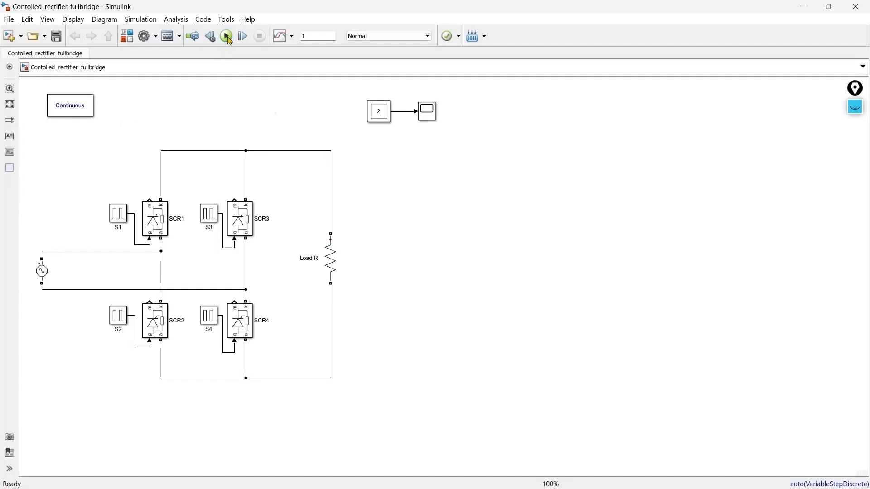
Open the Scope beside the circuit, enlarge it and zoom its time axis to about the first 0.04 s of the waveforms.
{"action": "double_click", "coordinate": [431, 113]}
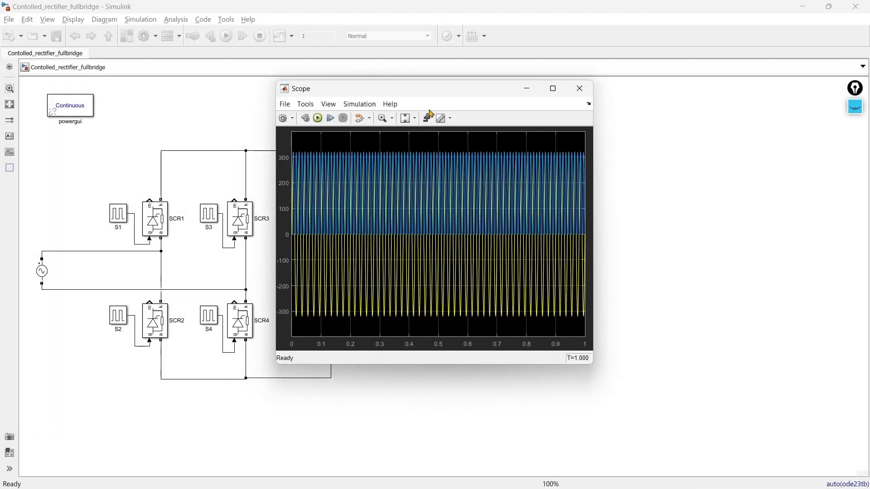
{"action": "left_click_drag", "start_coordinate": [429, 93], "coordinate": [501, 104]}
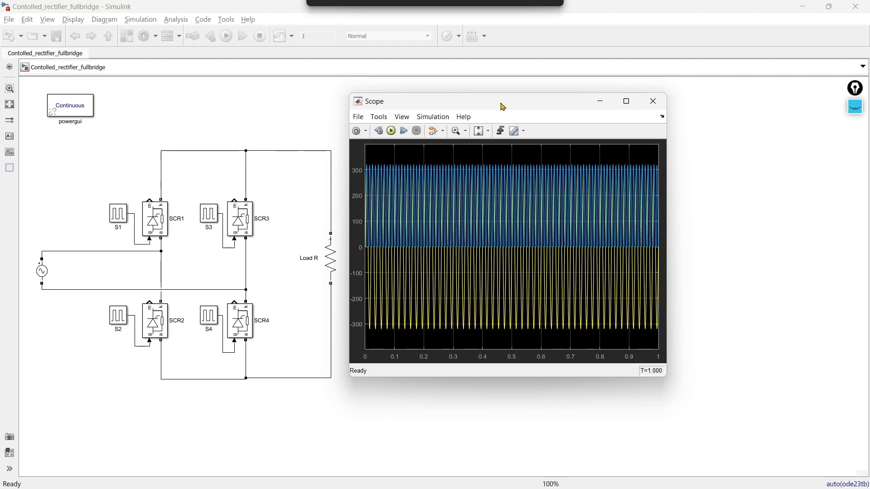
{"action": "left_click_drag", "start_coordinate": [666, 377], "coordinate": [720, 414]}
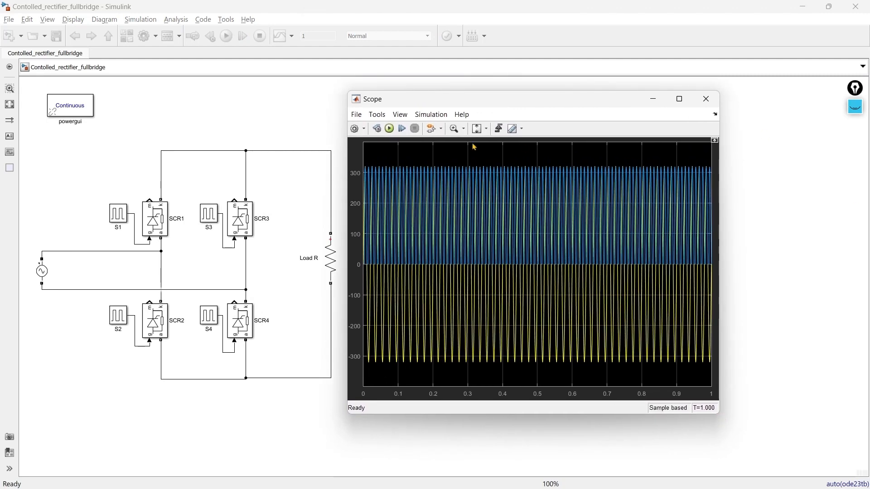
{"action": "left_click", "coordinate": [455, 128]}
{"action": "left_click_drag", "start_coordinate": [405, 223], "coordinate": [356, 223]}
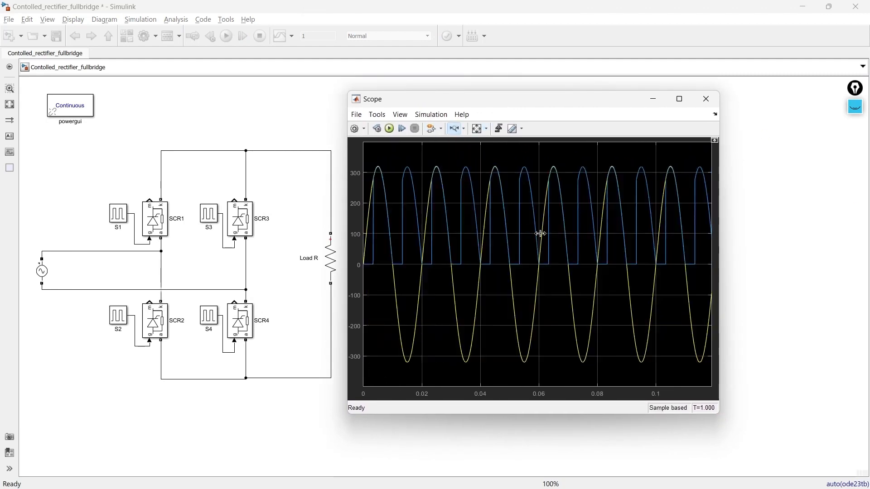
{"action": "left_click_drag", "start_coordinate": [539, 233], "coordinate": [340, 235]}
{"action": "left_click_drag", "start_coordinate": [604, 257], "coordinate": [335, 258]}
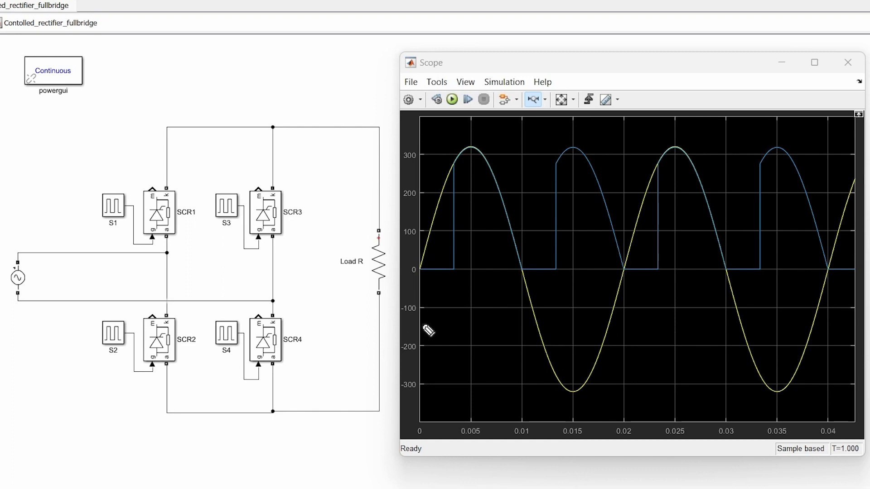
Mark the positive half-cycle on the scope and trace its conduction path through SCR1, Load R and SCR4 with the annotation pen.
{"action": "left_click_drag", "start_coordinate": [418, 272], "coordinate": [424, 279]}
{"action": "mouse_move", "coordinate": [529, 265]}
{"action": "left_mouse_down"}
{"action": "mouse_move", "coordinate": [520, 275]}
{"action": "mouse_move", "coordinate": [528, 265]}
{"action": "left_mouse_up"}
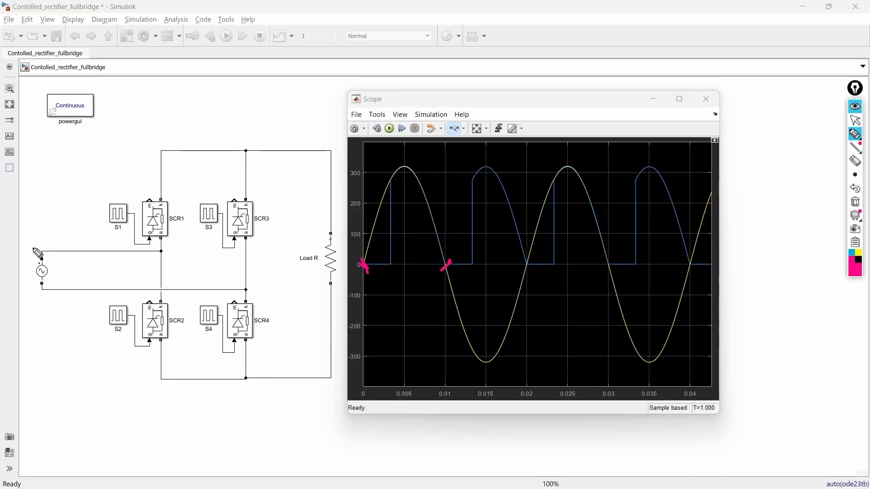
{"action": "mouse_move", "coordinate": [6, 250]}
{"action": "left_mouse_down"}
{"action": "mouse_move", "coordinate": [8, 263]}
{"action": "mouse_move", "coordinate": [39, 287]}
{"action": "left_mouse_up"}
{"action": "mouse_move", "coordinate": [35, 241]}
{"action": "left_mouse_down"}
{"action": "mouse_move", "coordinate": [126, 250]}
{"action": "mouse_move", "coordinate": [161, 243]}
{"action": "mouse_move", "coordinate": [159, 174]}
{"action": "mouse_move", "coordinate": [234, 117]}
{"action": "mouse_move", "coordinate": [367, 117]}
{"action": "mouse_move", "coordinate": [385, 154]}
{"action": "mouse_move", "coordinate": [381, 430]}
{"action": "mouse_move", "coordinate": [283, 434]}
{"action": "mouse_move", "coordinate": [284, 323]}
{"action": "mouse_move", "coordinate": [186, 294]}
{"action": "mouse_move", "coordinate": [52, 302]}
{"action": "mouse_move", "coordinate": [0, 294]}
{"action": "mouse_move", "coordinate": [10, 253]}
{"action": "left_mouse_up"}
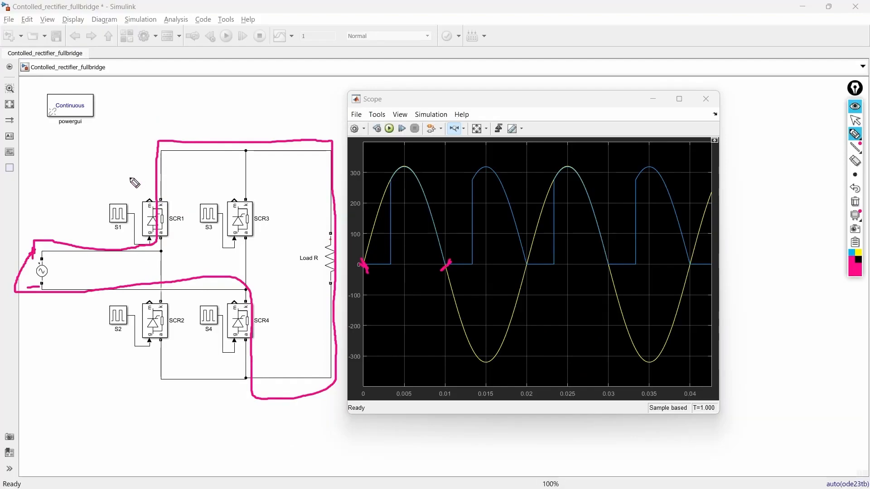
{"action": "mouse_move", "coordinate": [97, 194]}
{"action": "left_mouse_down"}
{"action": "mouse_move", "coordinate": [111, 247]}
{"action": "mouse_move", "coordinate": [196, 247]}
{"action": "mouse_move", "coordinate": [116, 195]}
{"action": "mouse_move", "coordinate": [100, 198]}
{"action": "left_mouse_up"}
{"action": "mouse_move", "coordinate": [261, 282]}
{"action": "left_mouse_down"}
{"action": "mouse_move", "coordinate": [213, 304]}
{"action": "mouse_move", "coordinate": [223, 346]}
{"action": "mouse_move", "coordinate": [277, 307]}
{"action": "mouse_move", "coordinate": [260, 280]}
{"action": "left_mouse_up"}
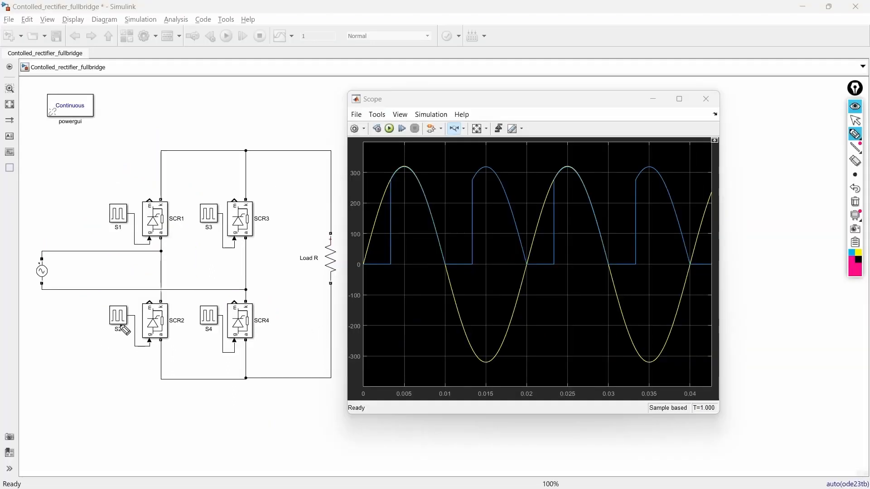
Mark the negative half-cycle on the scope and trace its conduction path through SCR3, Load R and SCR2 with the annotation pen.
{"action": "left_click_drag", "start_coordinate": [448, 259], "coordinate": [441, 273]}
{"action": "left_click_drag", "start_coordinate": [532, 257], "coordinate": [523, 267]}
{"action": "left_click_drag", "start_coordinate": [26, 290], "coordinate": [41, 287]}
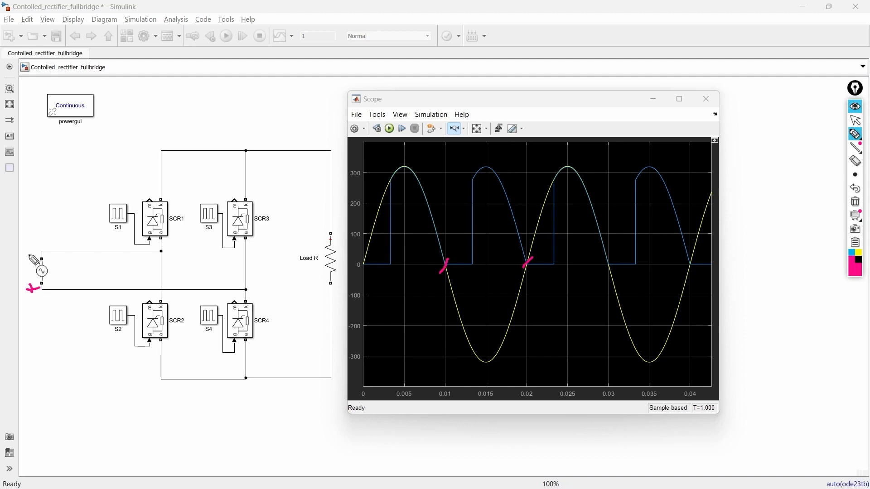
{"action": "left_click_drag", "start_coordinate": [28, 255], "coordinate": [42, 251]}
{"action": "mouse_move", "coordinate": [47, 285]}
{"action": "left_mouse_down"}
{"action": "mouse_move", "coordinate": [68, 294]}
{"action": "mouse_move", "coordinate": [245, 286]}
{"action": "mouse_move", "coordinate": [242, 184]}
{"action": "mouse_move", "coordinate": [338, 332]}
{"action": "mouse_move", "coordinate": [165, 328]}
{"action": "mouse_move", "coordinate": [37, 276]}
{"action": "left_mouse_up"}
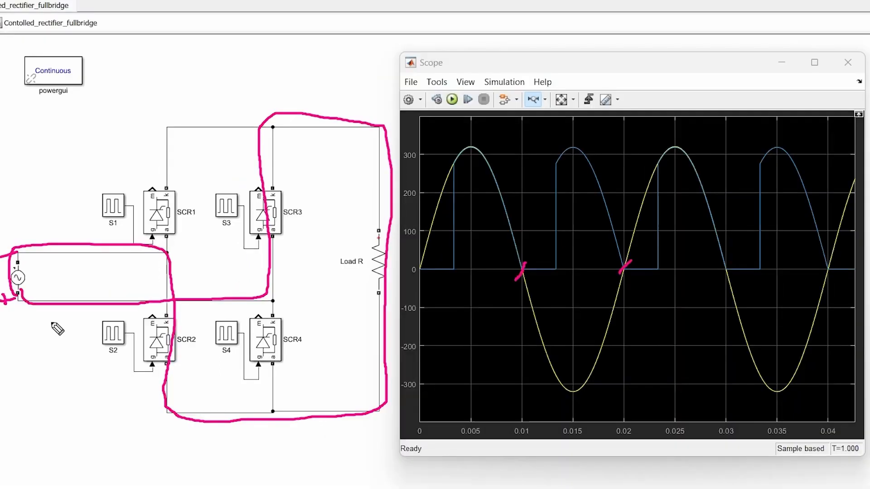
{"action": "mouse_move", "coordinate": [266, 184]}
{"action": "left_mouse_down"}
{"action": "mouse_move", "coordinate": [204, 199]}
{"action": "mouse_move", "coordinate": [306, 235]}
{"action": "mouse_move", "coordinate": [259, 171]}
{"action": "left_mouse_up"}
{"action": "mouse_move", "coordinate": [183, 300]}
{"action": "left_mouse_down"}
{"action": "mouse_move", "coordinate": [108, 317]}
{"action": "mouse_move", "coordinate": [171, 380]}
{"action": "mouse_move", "coordinate": [172, 282]}
{"action": "left_mouse_up"}
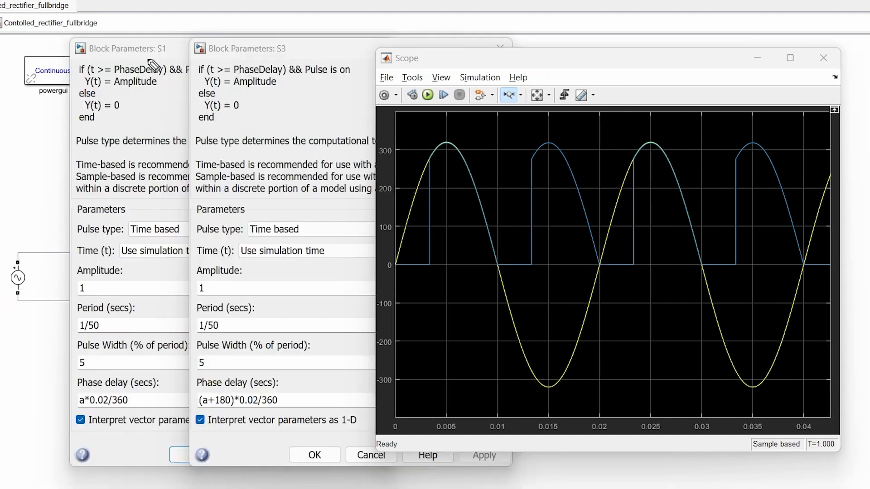
Underline the phase delay expressions of S1 and S3 and mark the source voltage's zero crossings at 0 and 0.01 s.
{"action": "left_click_drag", "start_coordinate": [147, 59], "coordinate": [183, 58]}
{"action": "left_click_drag", "start_coordinate": [71, 411], "coordinate": [134, 410]}
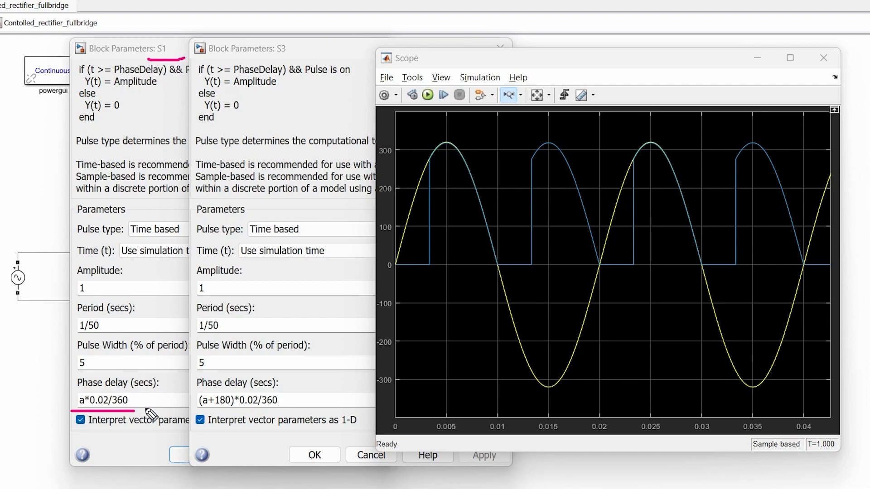
{"action": "left_click_drag", "start_coordinate": [263, 60], "coordinate": [292, 60]}
{"action": "left_click_drag", "start_coordinate": [197, 412], "coordinate": [294, 411]}
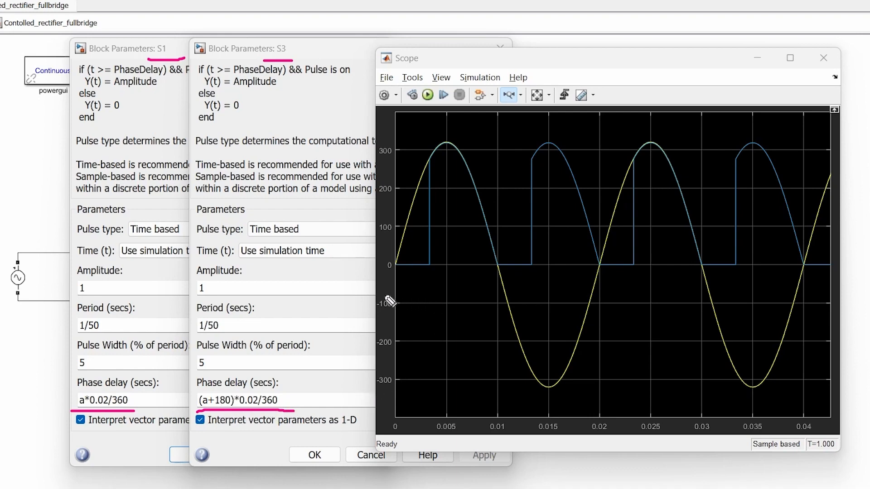
{"action": "left_click_drag", "start_coordinate": [390, 255], "coordinate": [398, 272]}
{"action": "left_click_drag", "start_coordinate": [503, 256], "coordinate": [495, 275]}
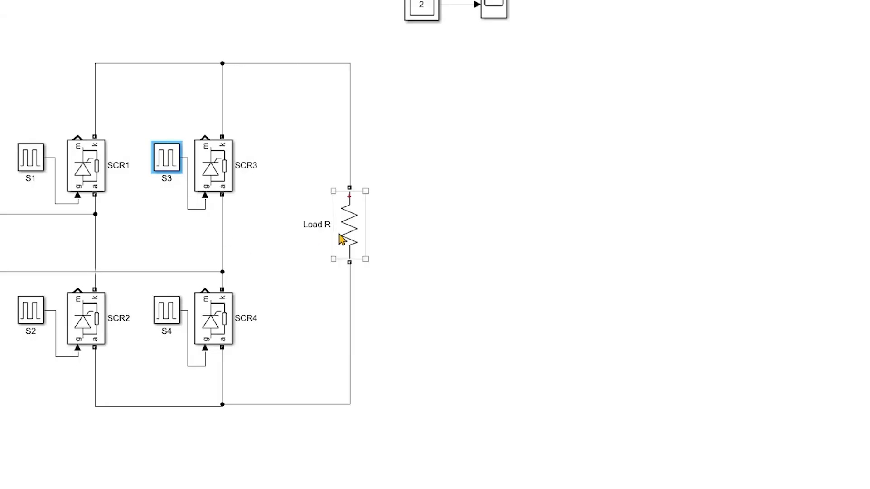
Try Load R as a pure L branch with an inductance of 5e-3 H and undo the change.
{"action": "double_click", "coordinate": [348, 229]}
{"action": "left_click", "coordinate": [634, 320]}
{"action": "left_click", "coordinate": [635, 368]}
{"action": "double_click", "coordinate": [522, 365]}
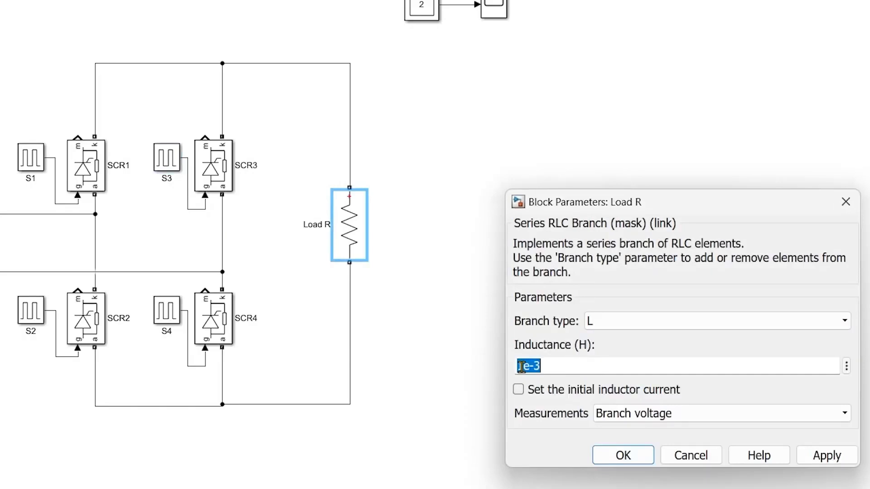
{"action": "type", "text": "5e-3"}
{"action": "key", "text": "Return"}
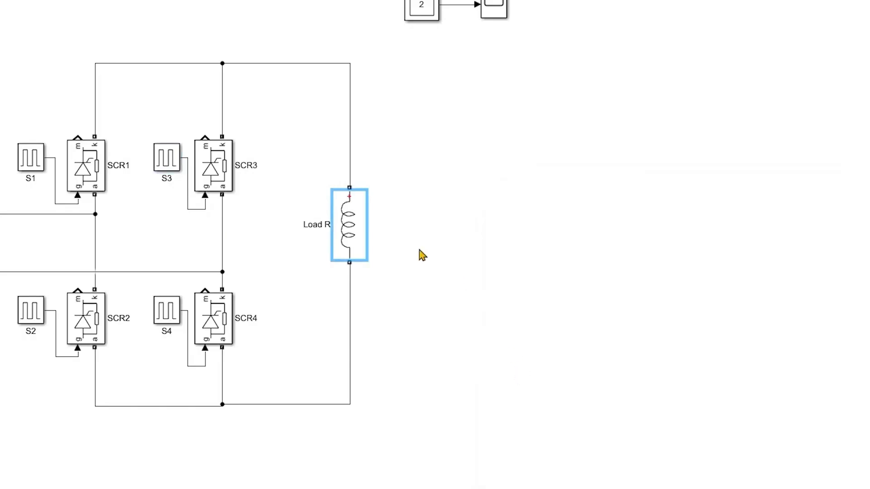
{"action": "key", "text": "ctrl+z"}
Change the Load R block's branch type to RL, keeping the resistance at 10 ohms.
{"action": "double_click", "coordinate": [353, 218]}
{"action": "left_click", "coordinate": [703, 317]}
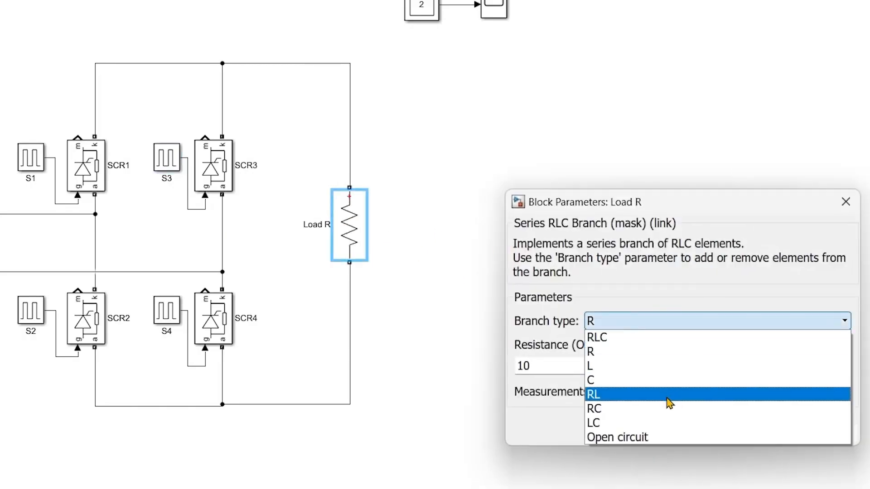
{"action": "left_click", "coordinate": [668, 393]}
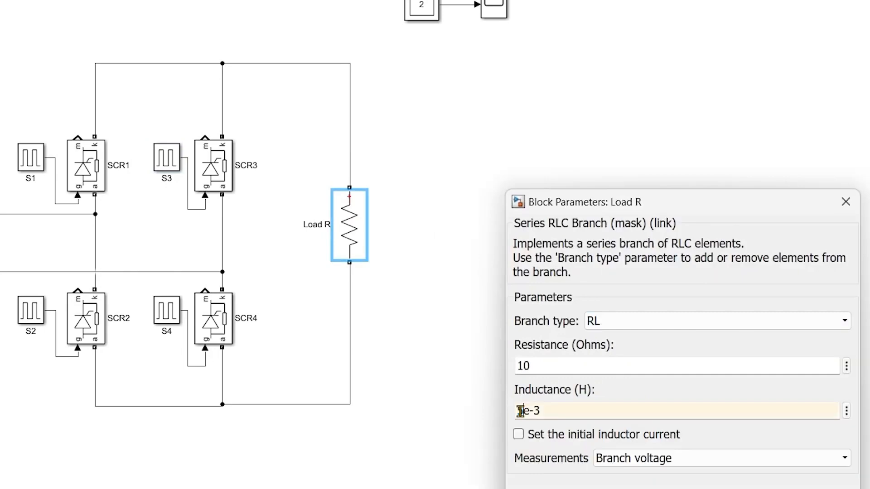
{"action": "key", "text": "Return"}
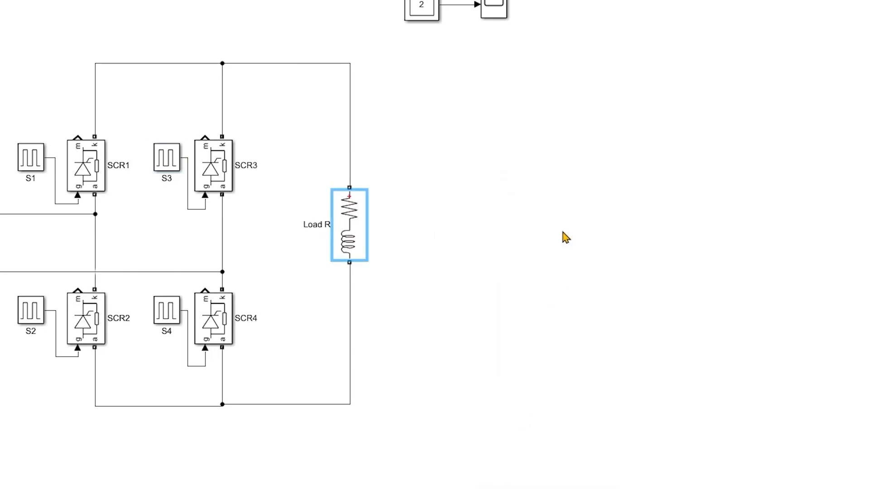
{"action": "double_click", "coordinate": [352, 236]}
{"action": "left_click", "coordinate": [619, 468]}
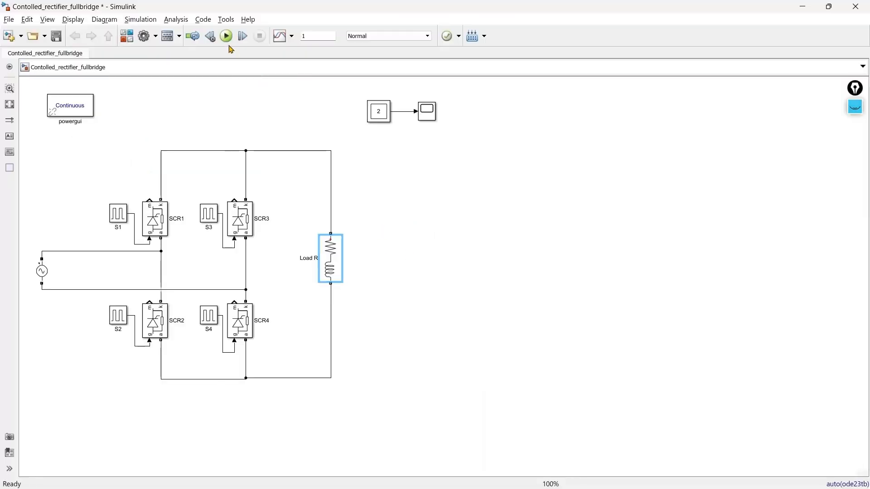
Run the simulation with the RL load and zoom the Scope's time axis to about the first 0.025 s.
{"action": "left_click", "coordinate": [226, 36]}
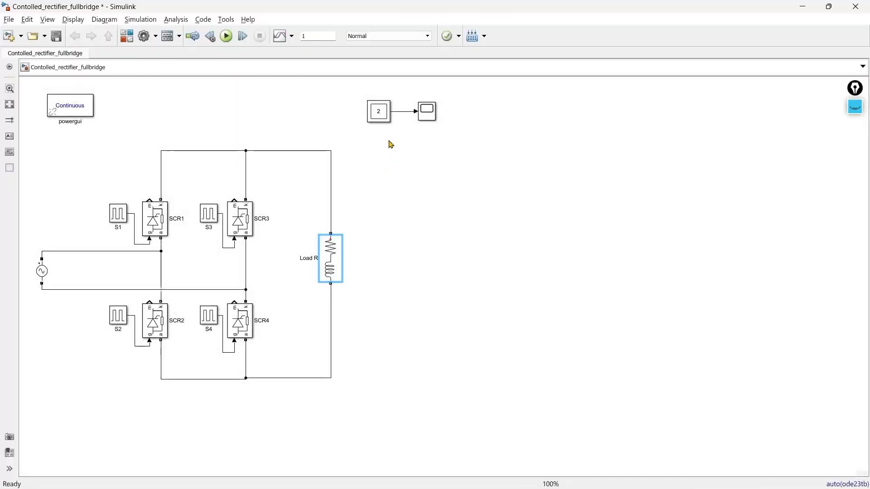
{"action": "double_click", "coordinate": [432, 110]}
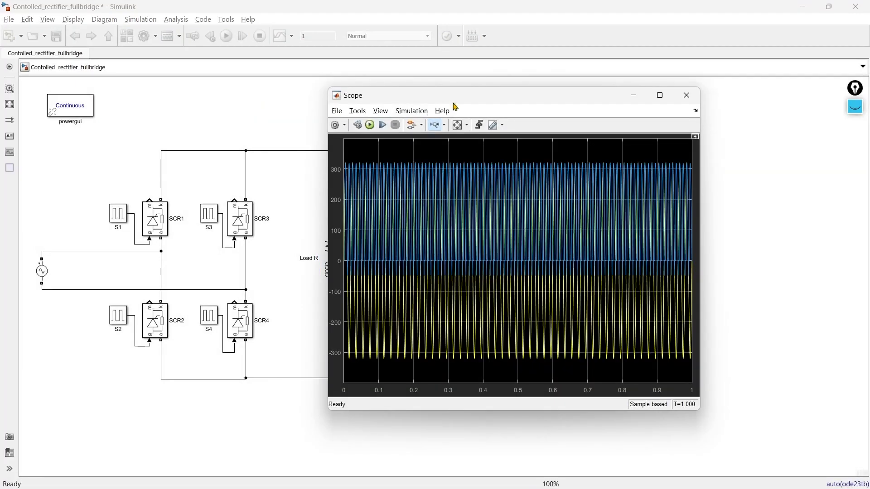
{"action": "left_click_drag", "start_coordinate": [453, 100], "coordinate": [477, 119]}
{"action": "left_click_drag", "start_coordinate": [368, 238], "coordinate": [493, 240]}
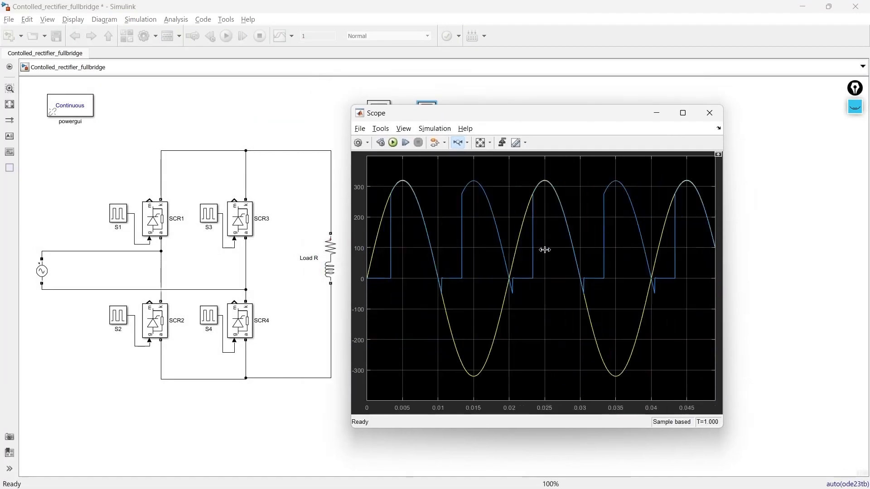
{"action": "left_click_drag", "start_coordinate": [545, 250], "coordinate": [367, 250]}
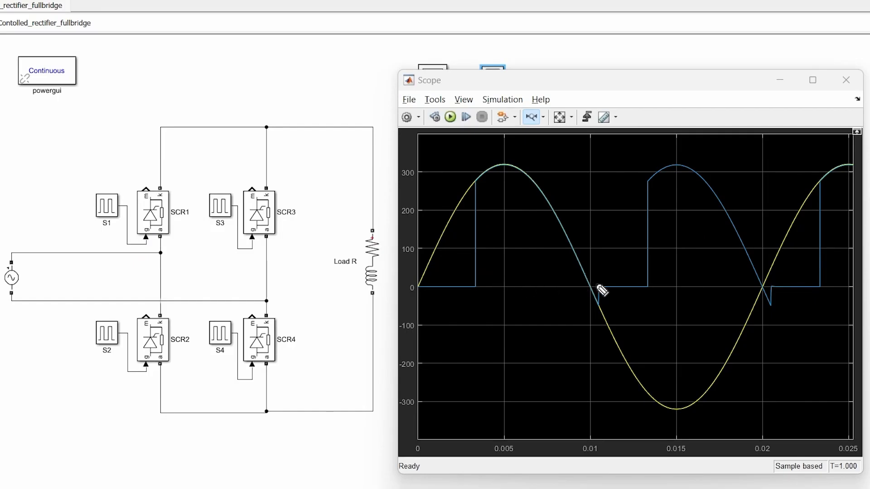
Mark the 0.01 s zero crossing, underline S1 and S4, circle the RL load, and trace the conduction path through SCR1 and SCR4.
{"action": "left_click_drag", "start_coordinate": [593, 285], "coordinate": [587, 292]}
{"action": "left_click_drag", "start_coordinate": [98, 236], "coordinate": [126, 229]}
{"action": "left_click_drag", "start_coordinate": [211, 365], "coordinate": [290, 364]}
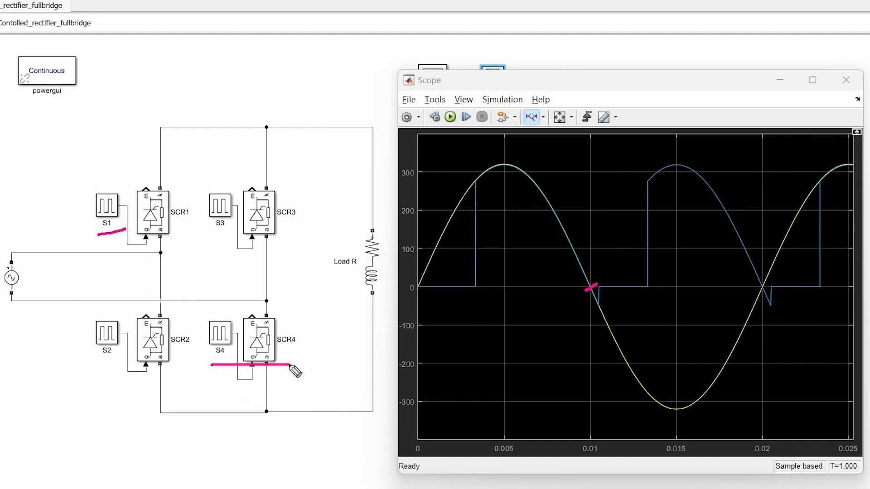
{"action": "mouse_move", "coordinate": [363, 291]}
{"action": "left_mouse_down"}
{"action": "mouse_move", "coordinate": [381, 294]}
{"action": "mouse_move", "coordinate": [377, 230]}
{"action": "mouse_move", "coordinate": [366, 288]}
{"action": "left_mouse_up"}
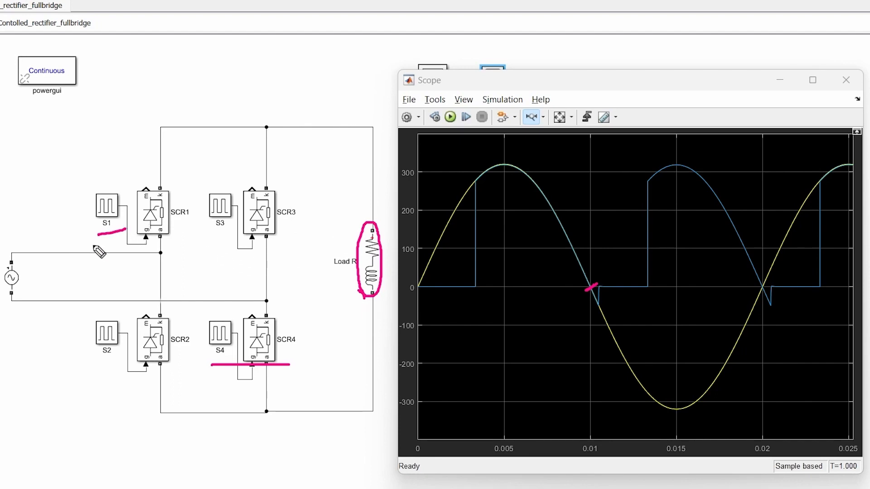
{"action": "mouse_move", "coordinate": [94, 246]}
{"action": "left_mouse_down"}
{"action": "mouse_move", "coordinate": [159, 233]}
{"action": "mouse_move", "coordinate": [200, 135]}
{"action": "mouse_move", "coordinate": [381, 198]}
{"action": "mouse_move", "coordinate": [355, 408]}
{"action": "mouse_move", "coordinate": [271, 337]}
{"action": "mouse_move", "coordinate": [61, 300]}
{"action": "mouse_move", "coordinate": [31, 250]}
{"action": "mouse_move", "coordinate": [119, 254]}
{"action": "left_mouse_up"}
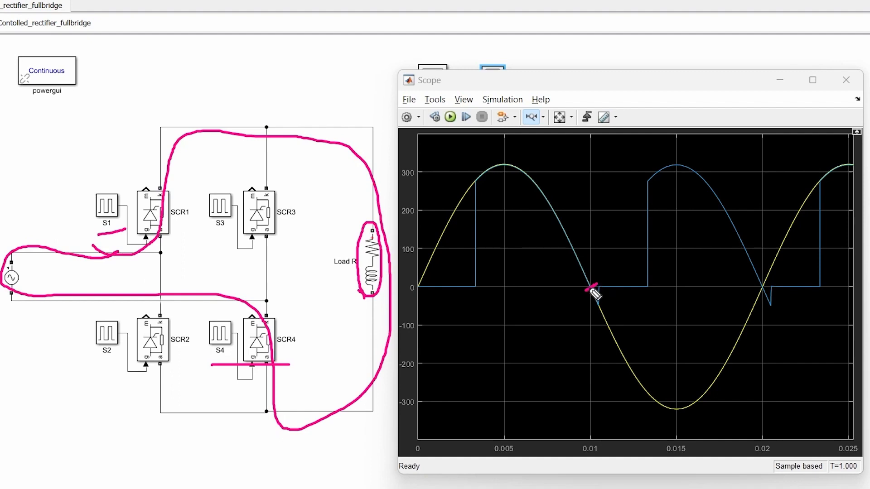
Circle the load voltage's negative spike just after 0.01 s and draw arrows beside the RL load and its current path.
{"action": "left_click_drag", "start_coordinate": [587, 310], "coordinate": [601, 302]}
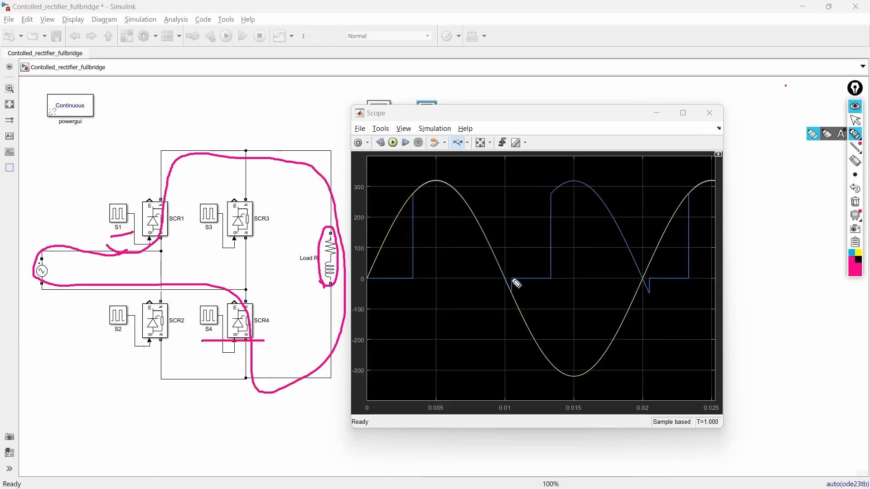
{"action": "mouse_move", "coordinate": [511, 273]}
{"action": "left_mouse_down"}
{"action": "mouse_move", "coordinate": [508, 295]}
{"action": "mouse_move", "coordinate": [520, 285]}
{"action": "mouse_move", "coordinate": [513, 272]}
{"action": "left_mouse_up"}
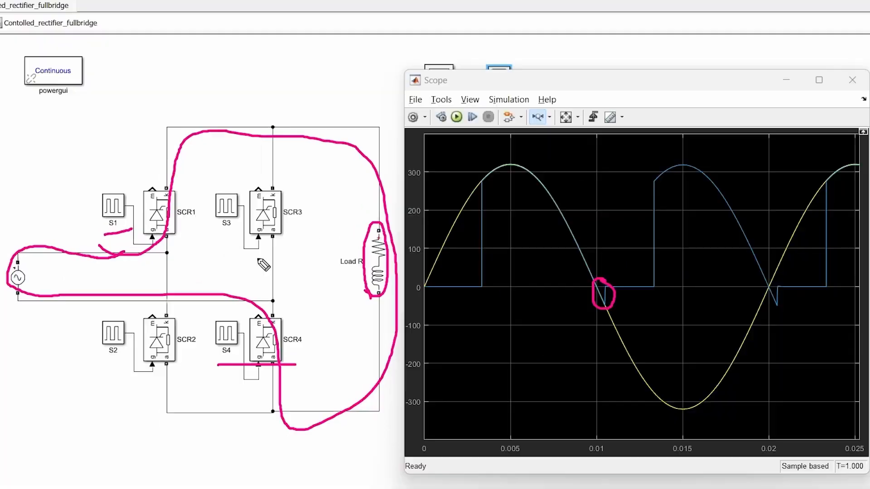
{"action": "left_click_drag", "start_coordinate": [367, 182], "coordinate": [388, 169]}
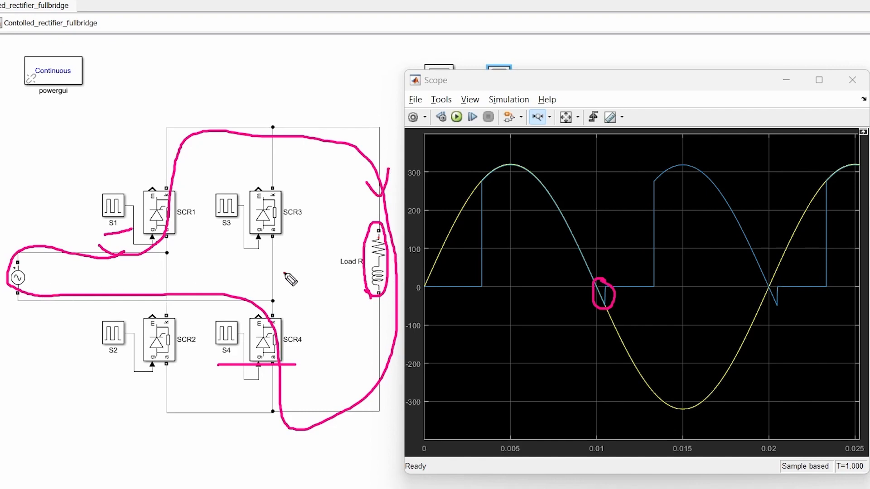
{"action": "mouse_move", "coordinate": [283, 272]}
{"action": "left_mouse_down"}
{"action": "mouse_move", "coordinate": [338, 256]}
{"action": "mouse_move", "coordinate": [338, 278]}
{"action": "left_mouse_up"}
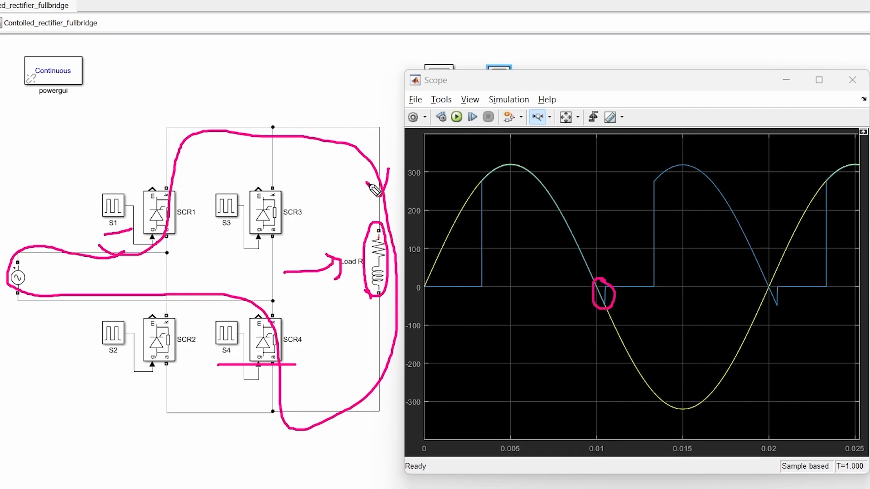
{"action": "left_click_drag", "start_coordinate": [368, 183], "coordinate": [399, 168]}
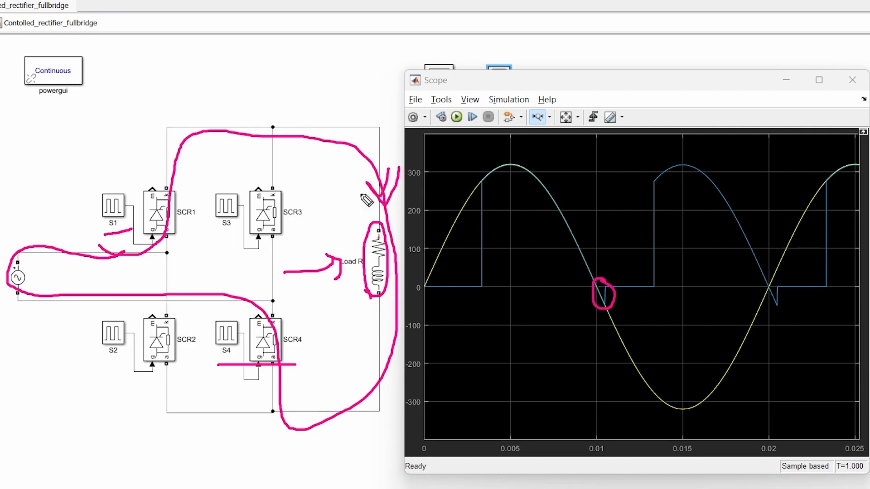
{"action": "left_click_drag", "start_coordinate": [344, 171], "coordinate": [348, 296]}
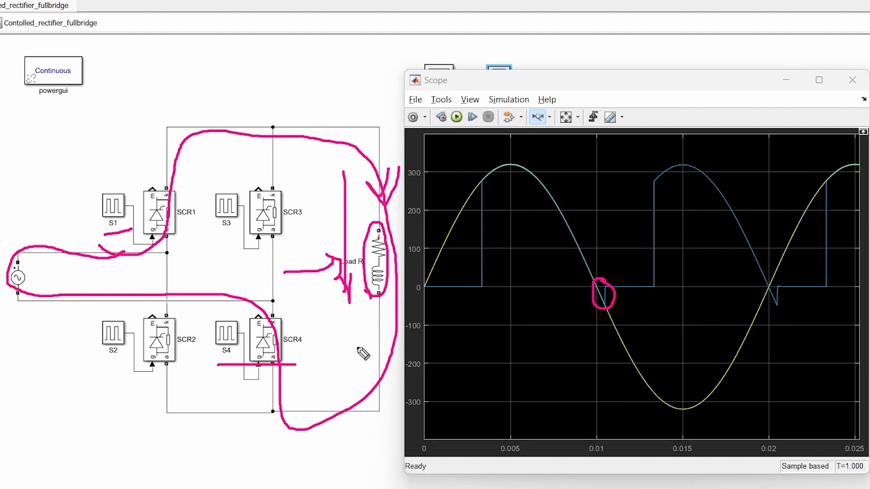